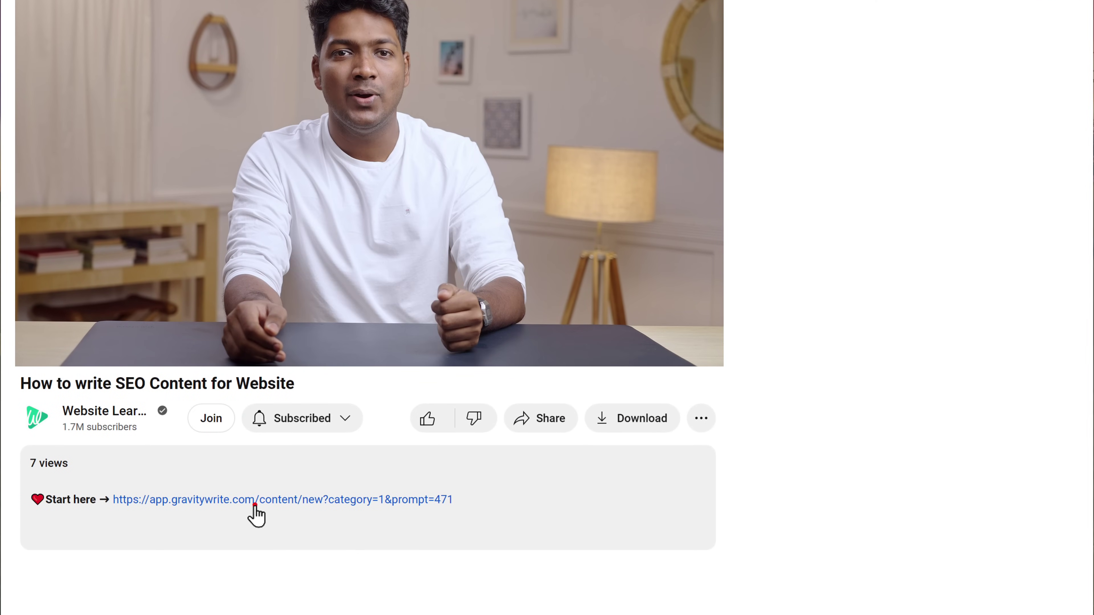
# Step: Generate Blog Topic Ideas for the niche 'Fitness' and review the keyword, title and intent table
pyautogui.click(254, 504)
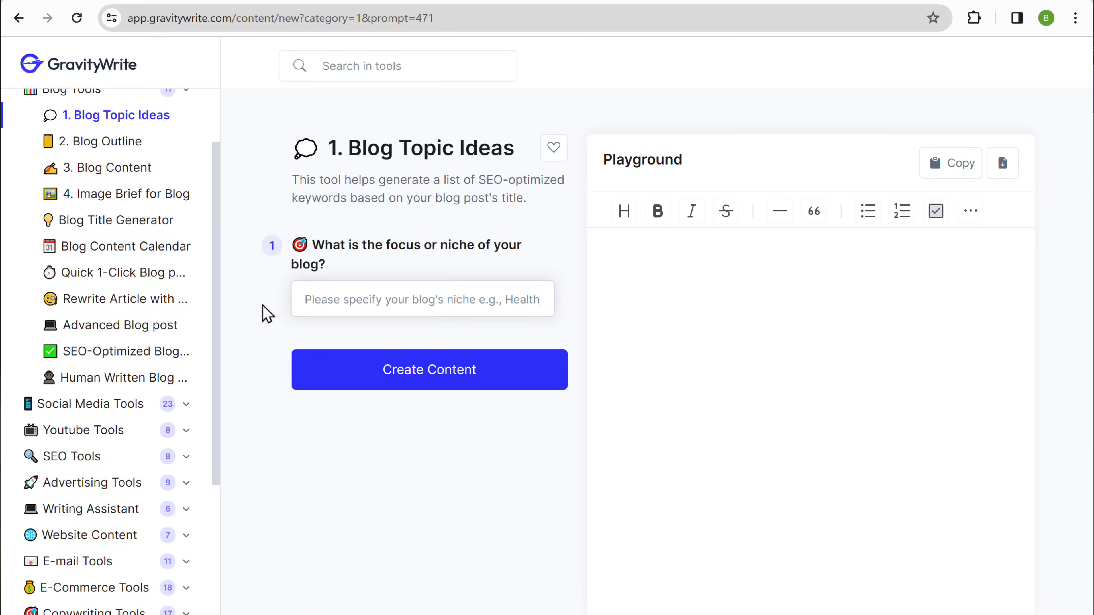
pyautogui.click(250, 320)
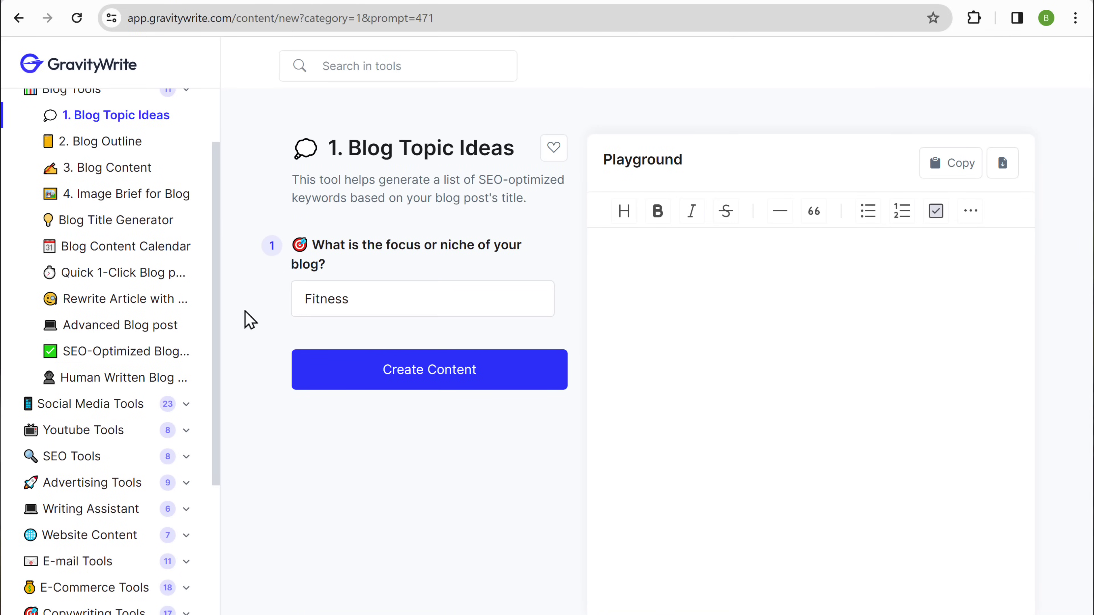
pyautogui.click(430, 374)
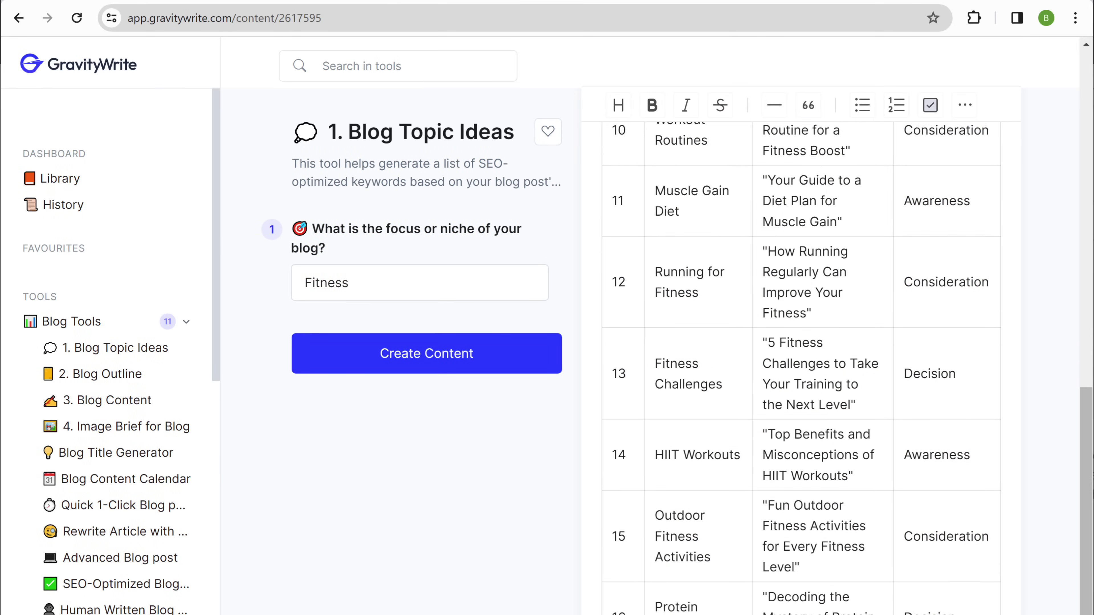
pyautogui.scroll(-5, 801, 366)
pyautogui.scroll(10, 801, 366)
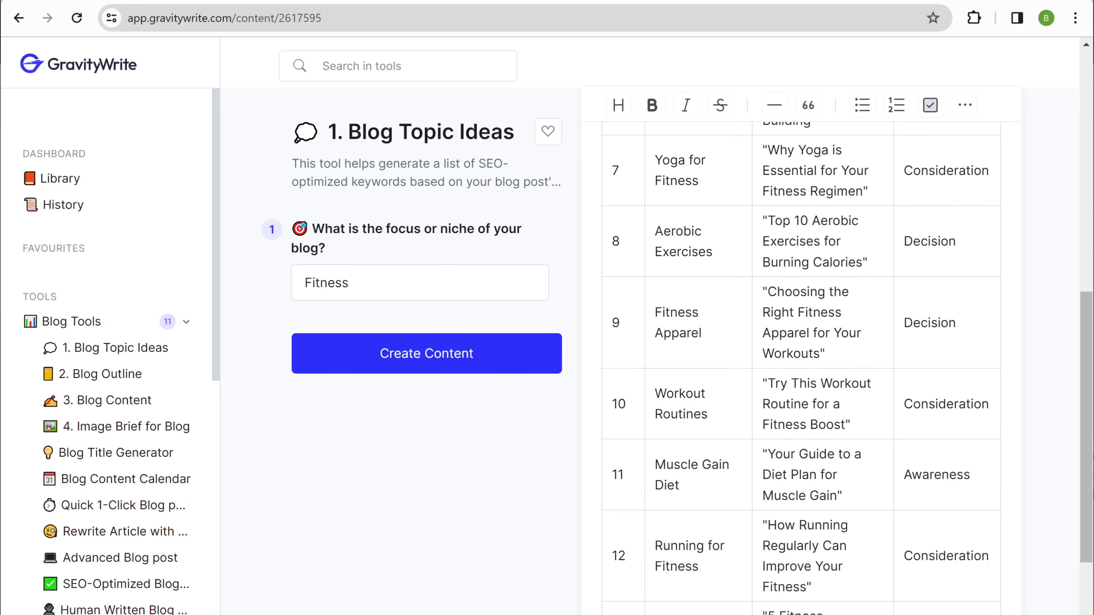
pyautogui.scroll(10, 801, 366)
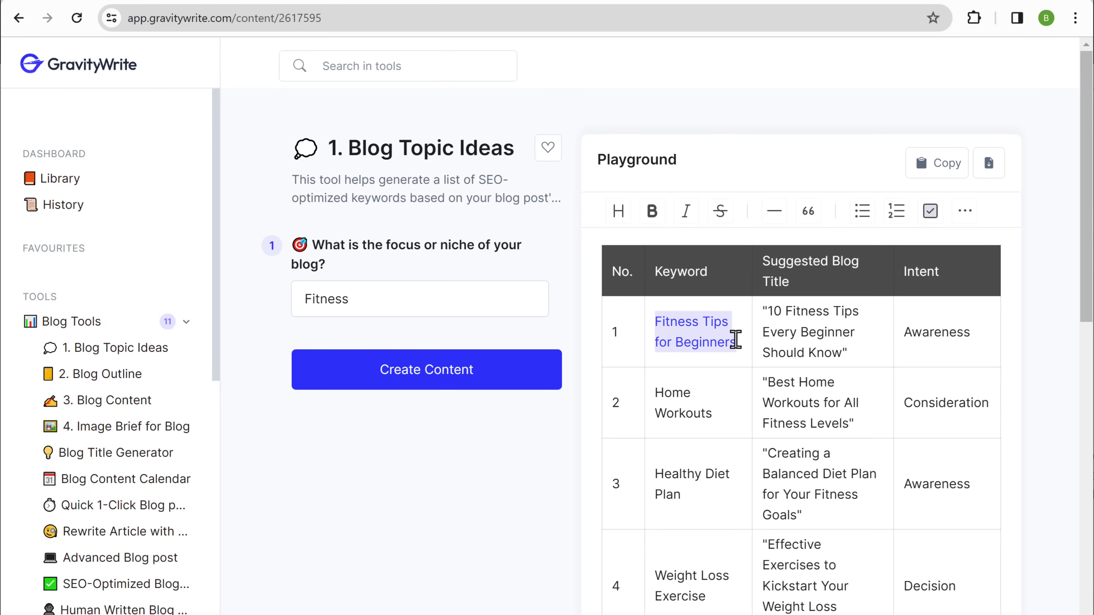
# Step: Copy the keyword 'Fitness Tips for Beginners' from the results table
pyautogui.rightClick(736, 340)
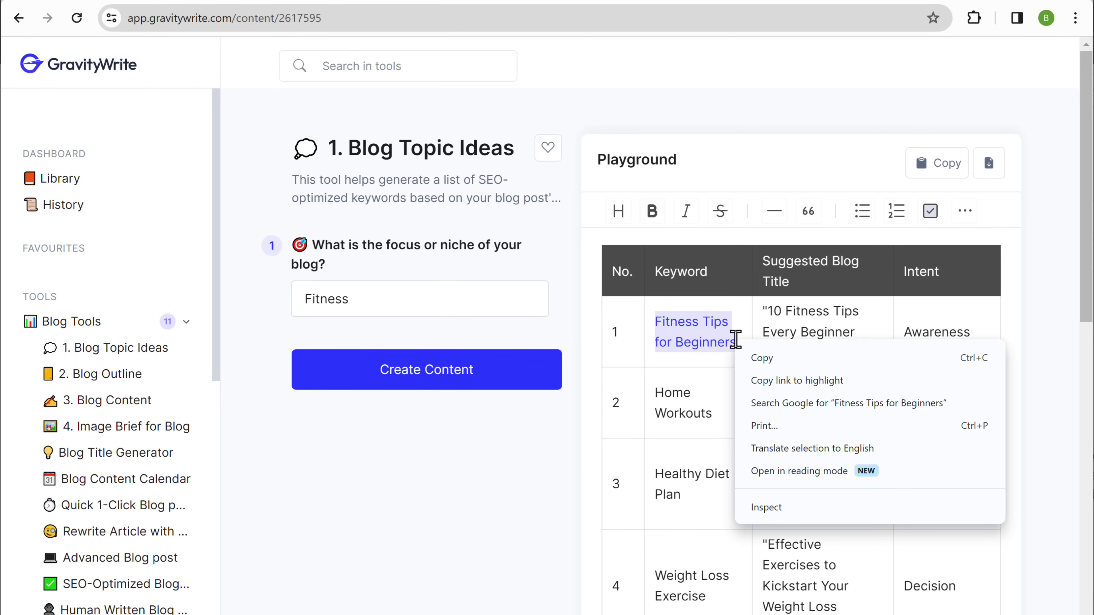
pyautogui.click(781, 357)
pyautogui.click(783, 367)
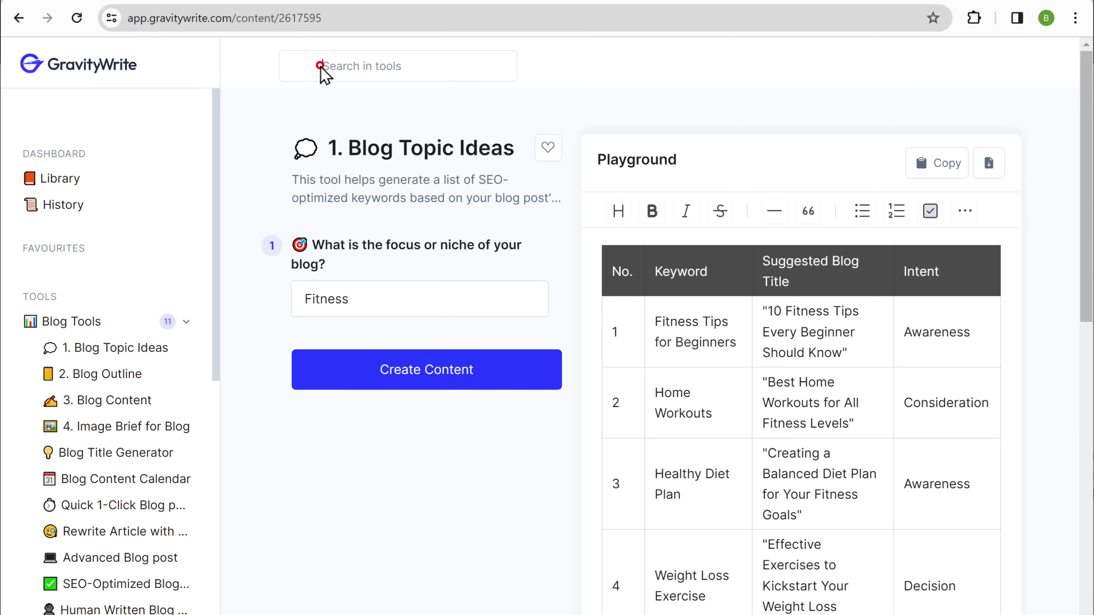
# Step: Open the Long-tail Keyword Generator and paste 'Fitness Tips for Beginners' as the target keyword
pyautogui.write('Long')
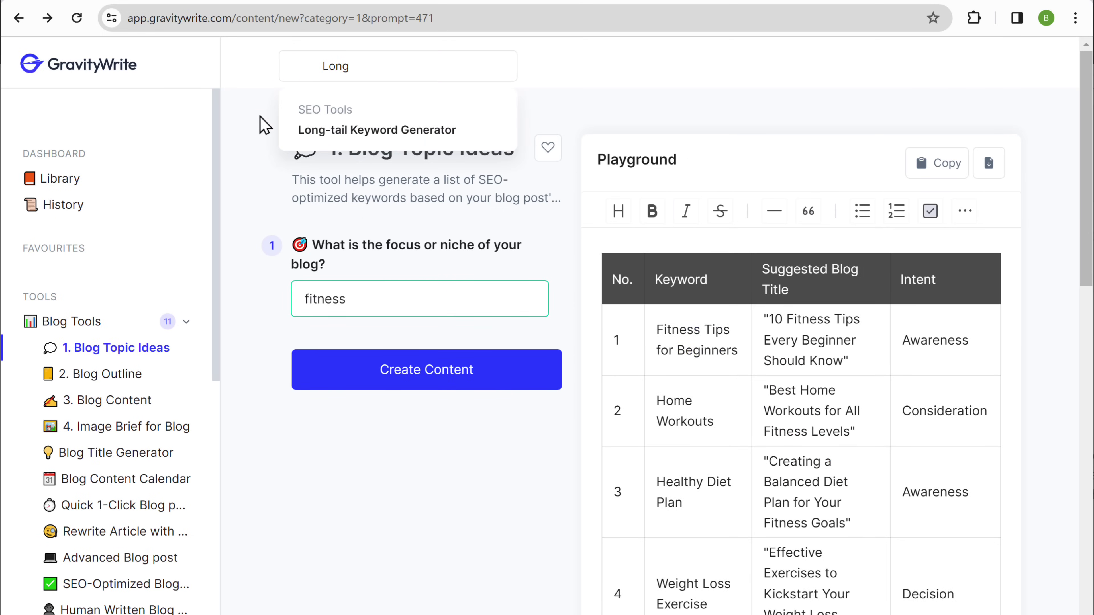
pyautogui.click(383, 130)
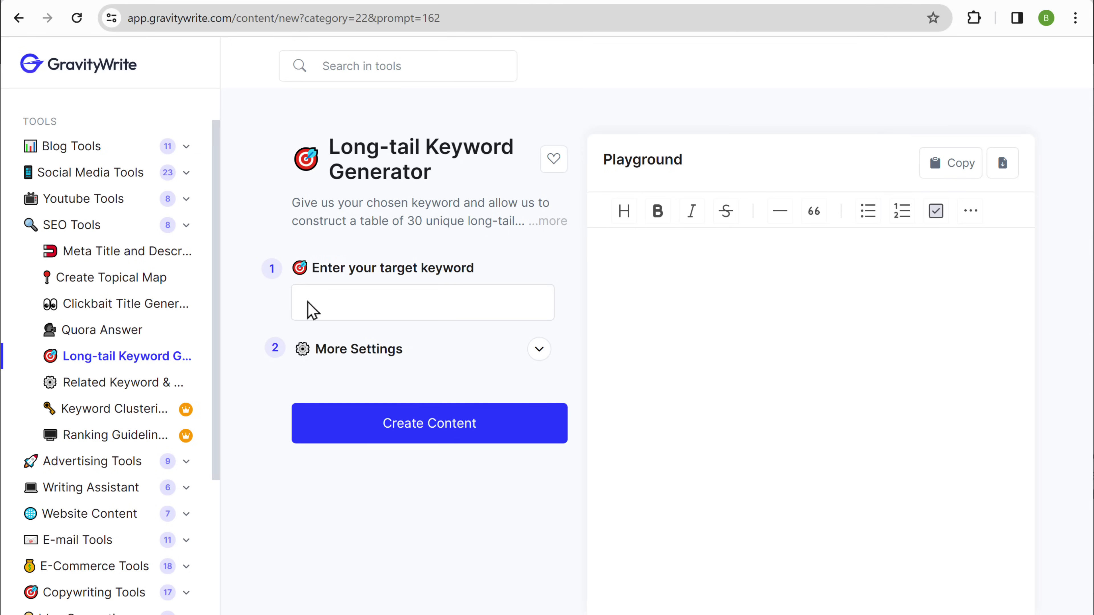
pyautogui.rightClick(312, 310)
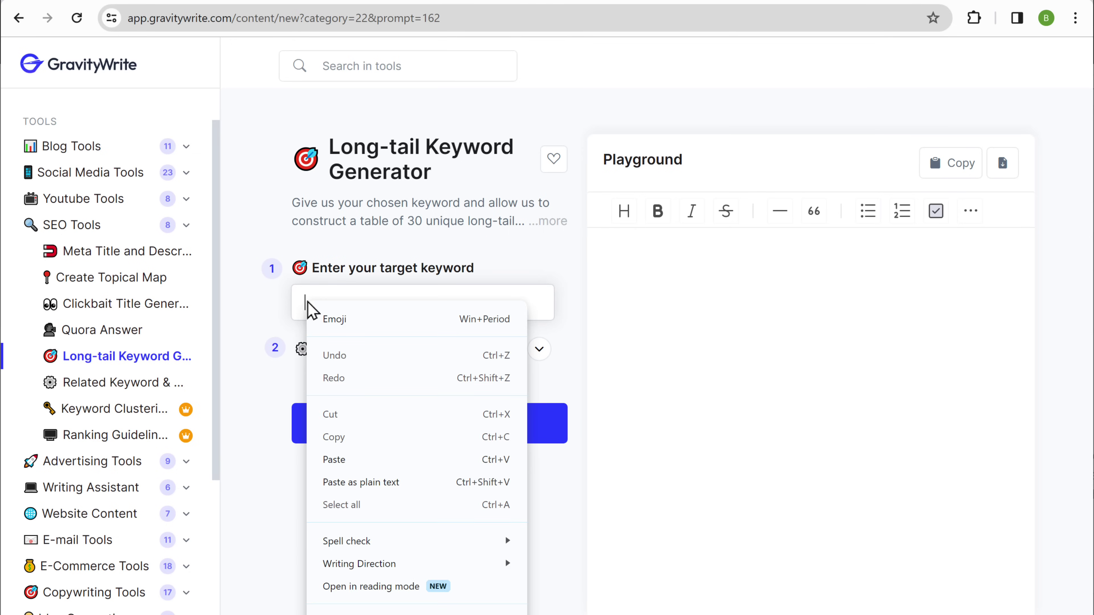
pyautogui.click(366, 459)
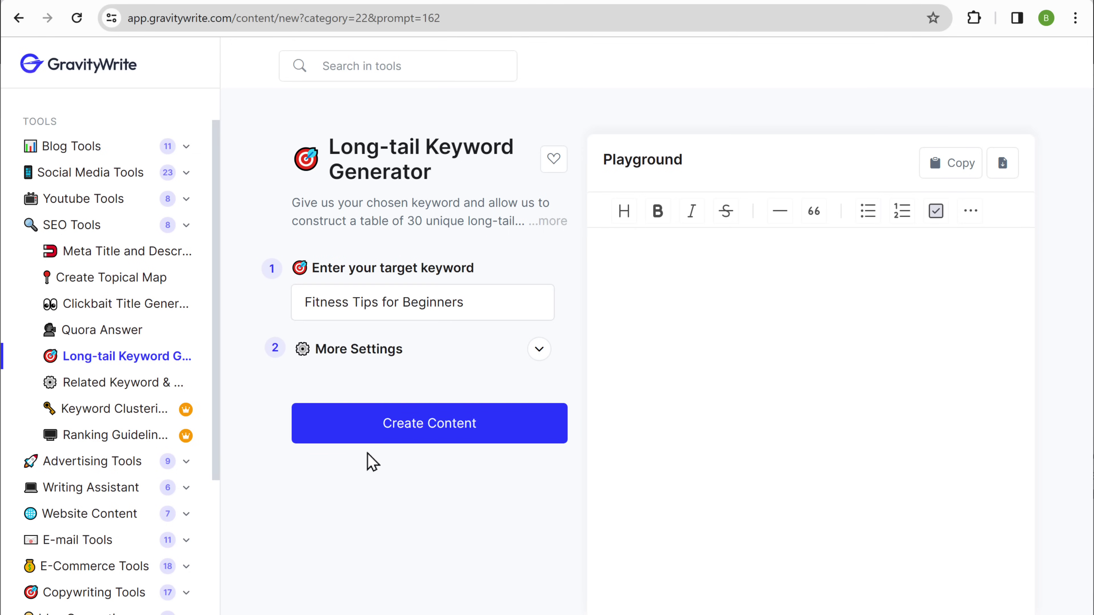
# Step: Generate long-tail keywords for 'Fitness Tips for Beginners' and review the resulting table
pyautogui.click(427, 439)
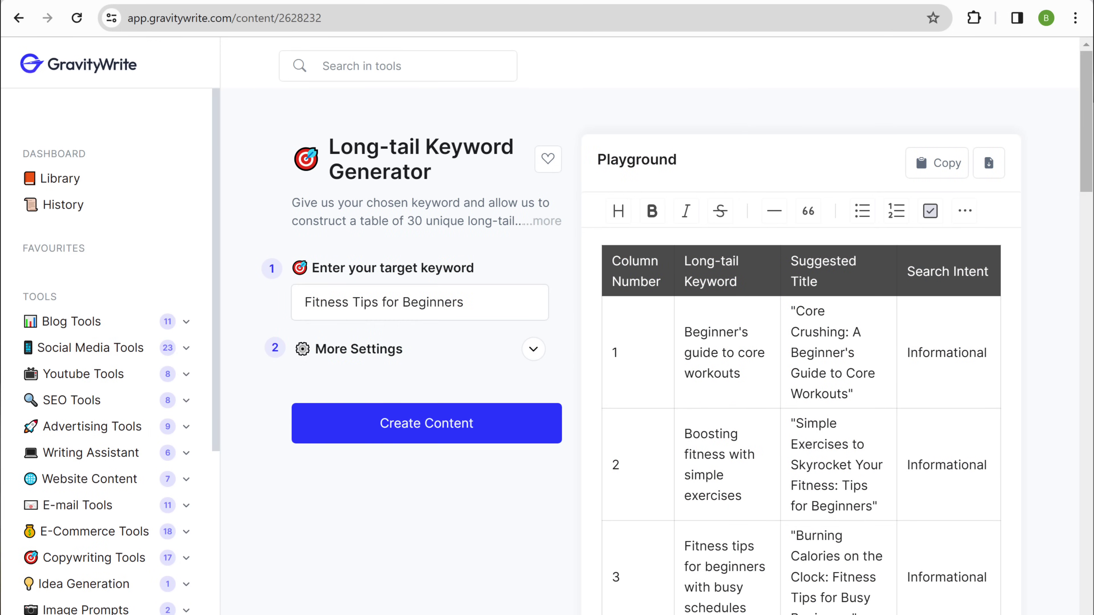
pyautogui.scroll(-10, 802, 345)
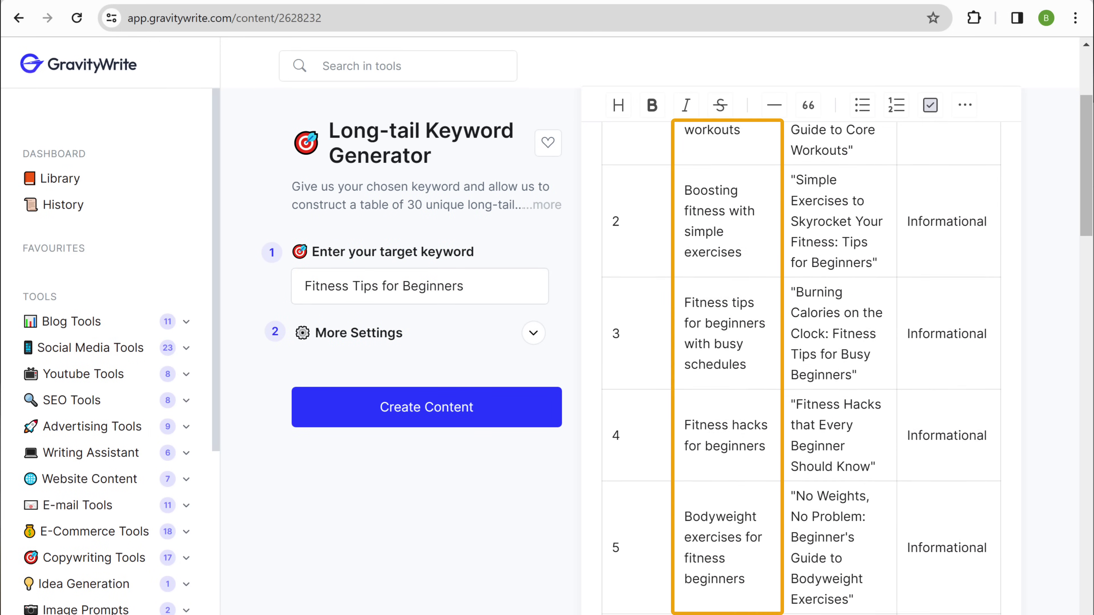
pyautogui.scroll(-7, 801, 366)
pyautogui.scroll(6, 801, 366)
pyautogui.scroll(8, 801, 367)
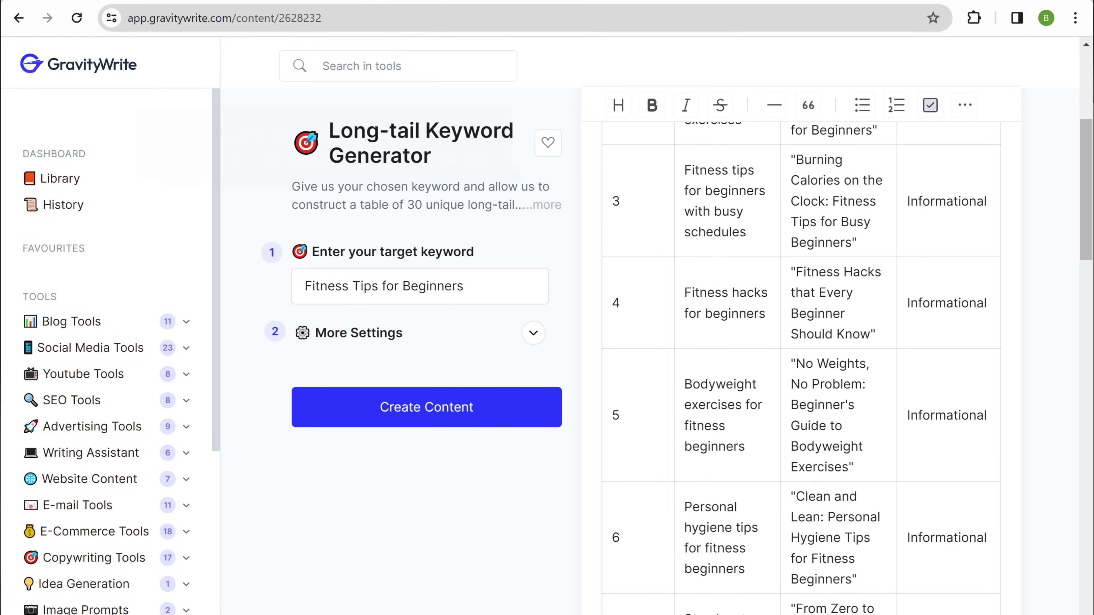
pyautogui.scroll(3, 802, 367)
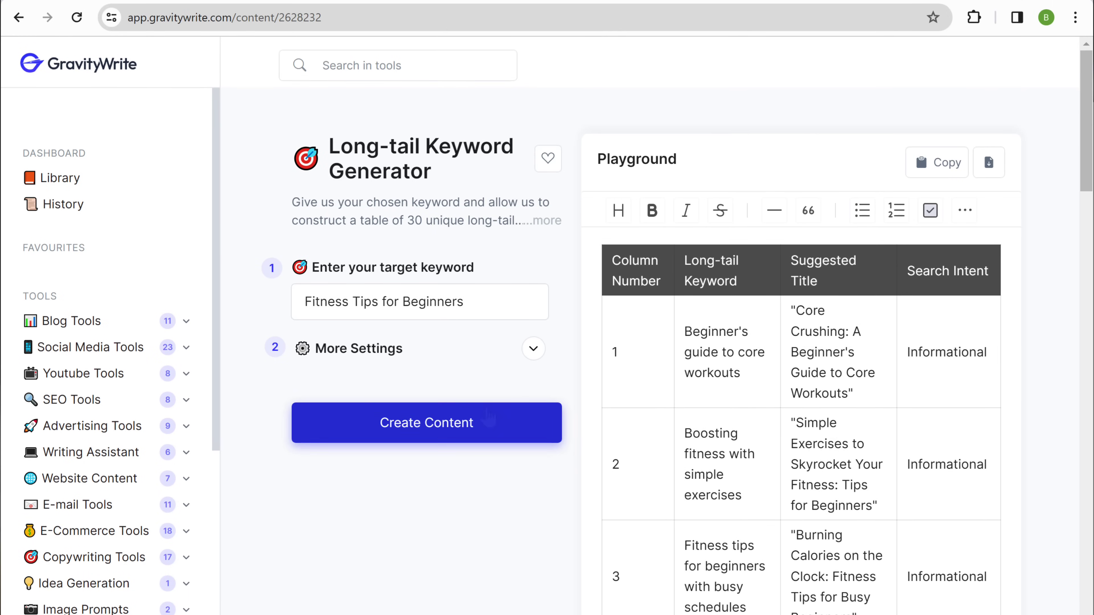
pyautogui.scroll(-2, 489, 350)
pyautogui.scroll(-1, 489, 350)
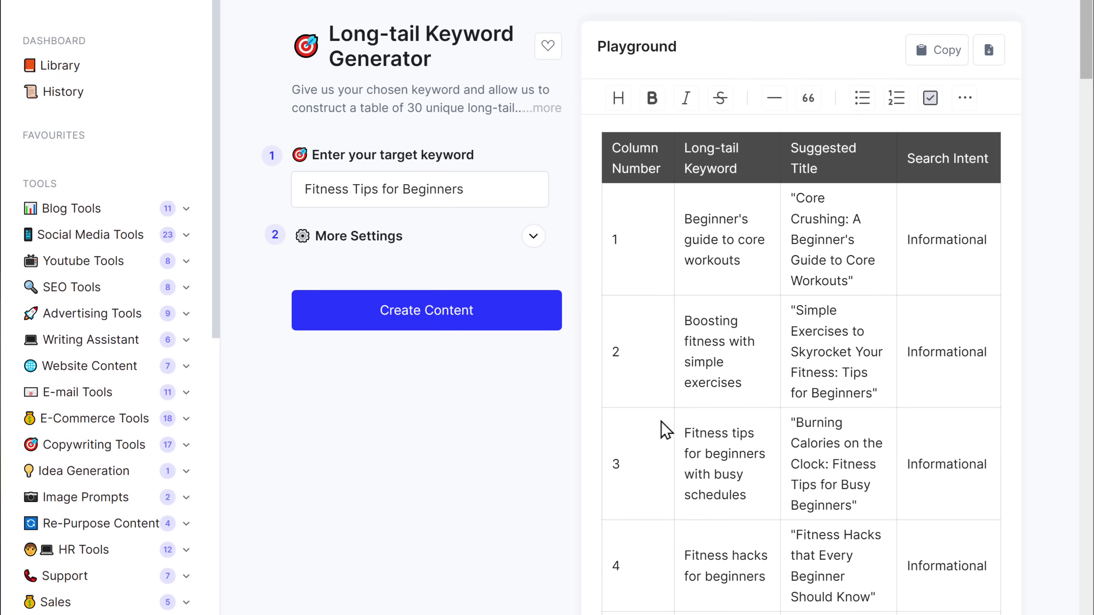
# Step: Copy the busy-schedules long-tail keyword from the table
pyautogui.moveTo(695, 451); pyautogui.dragTo(747, 501)
pyautogui.rightClick(747, 502)
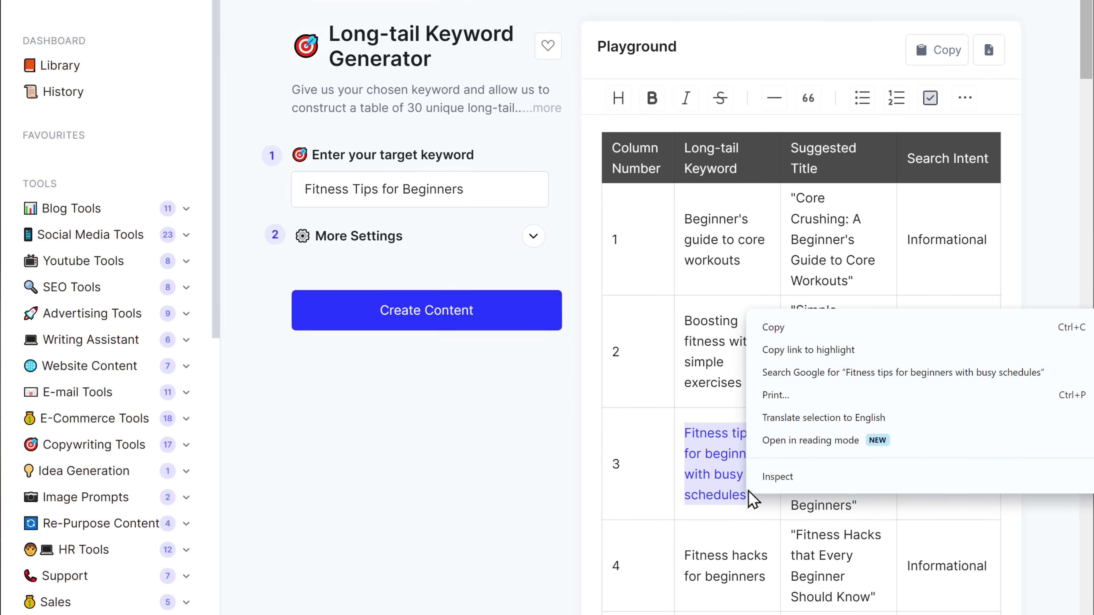
pyautogui.click(797, 329)
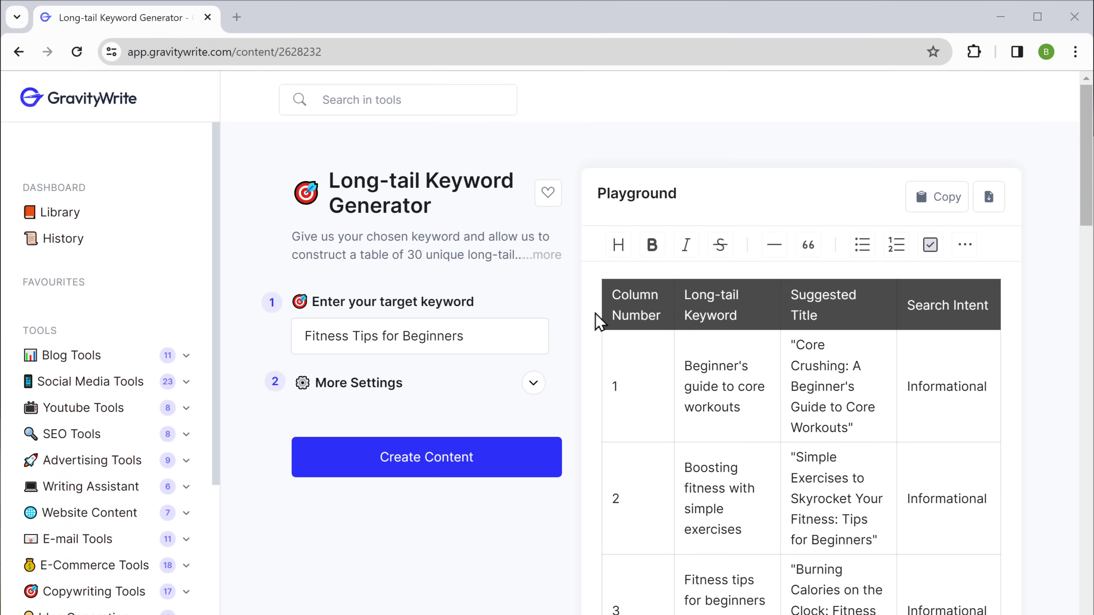
# Step: Search Google in a new tab for 'Fitness tips for beginners with busy schedules'
pyautogui.click(236, 18)
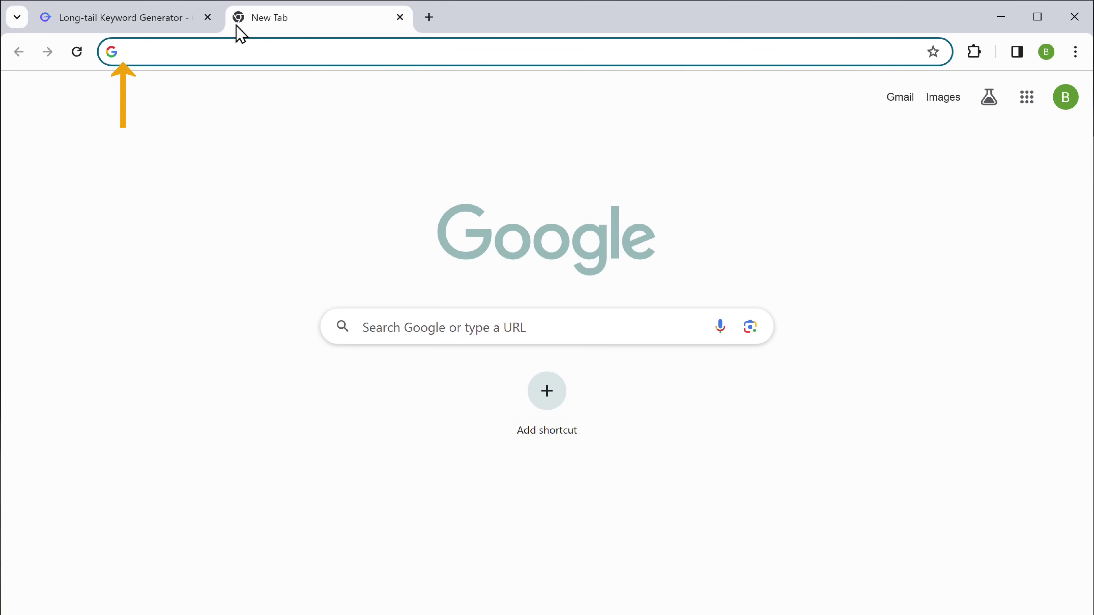
pyautogui.rightClick(144, 50)
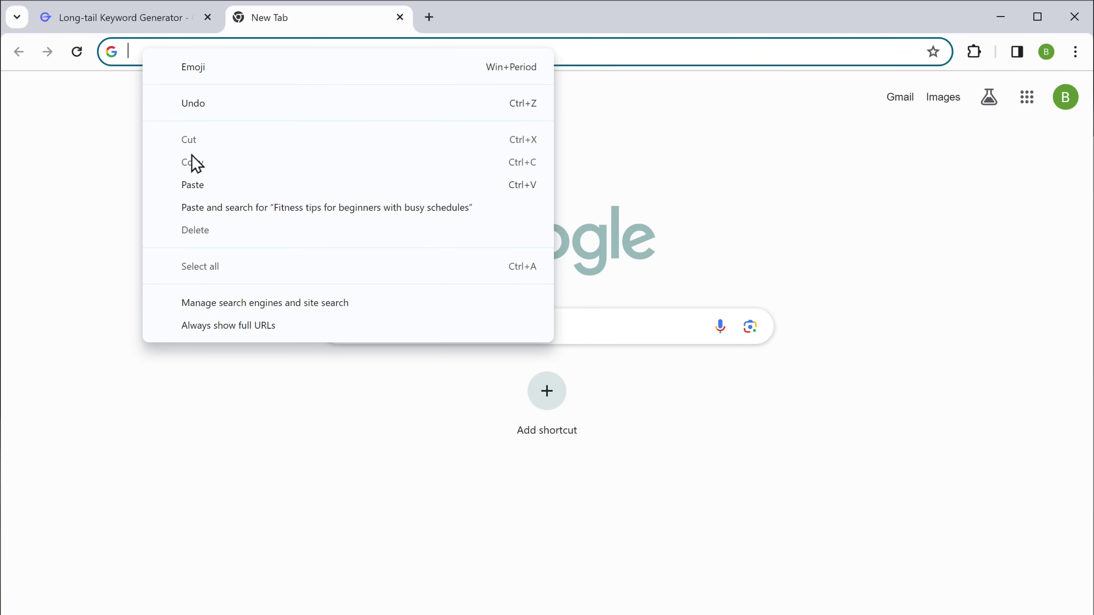
pyautogui.click(209, 186)
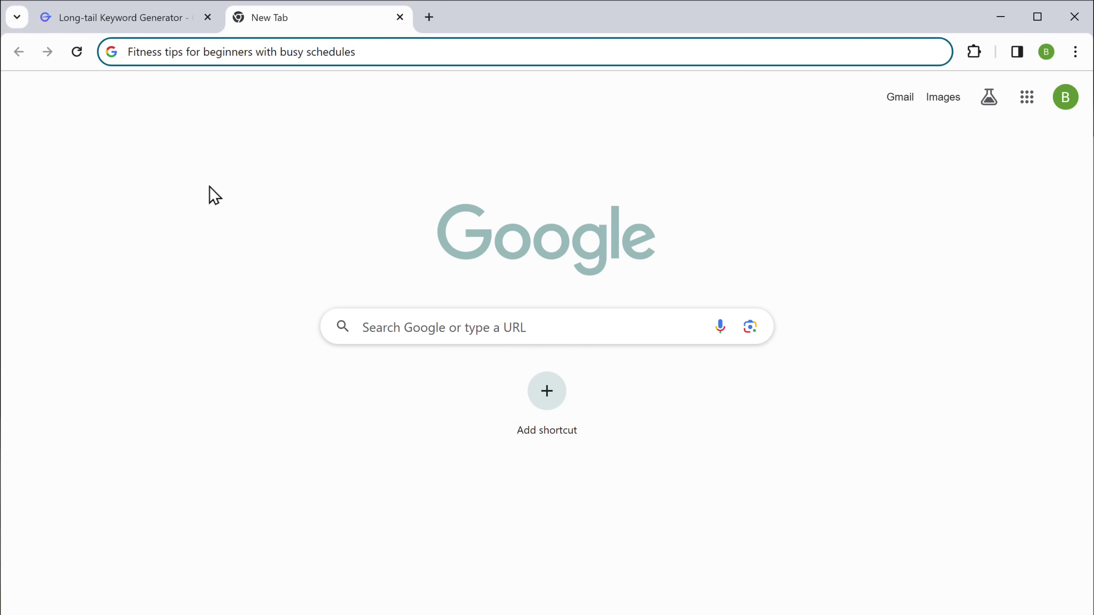
pyautogui.press('Return')
# Step: Select all the related searches at the bottom of the Google results
pyautogui.scroll(-15, 212, 193)
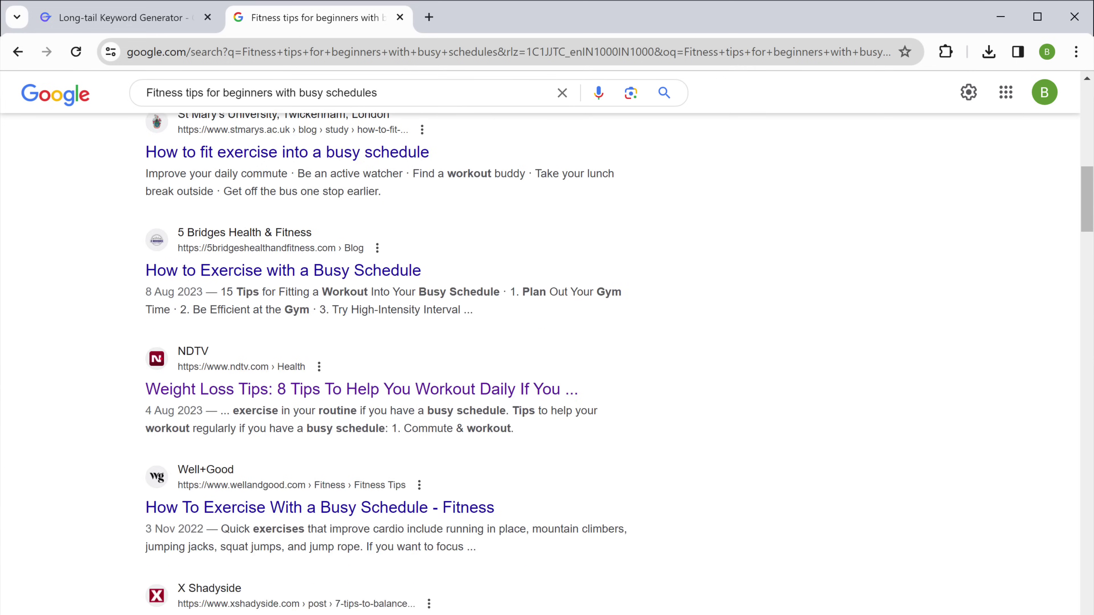
pyautogui.scroll(-15, 108, 347)
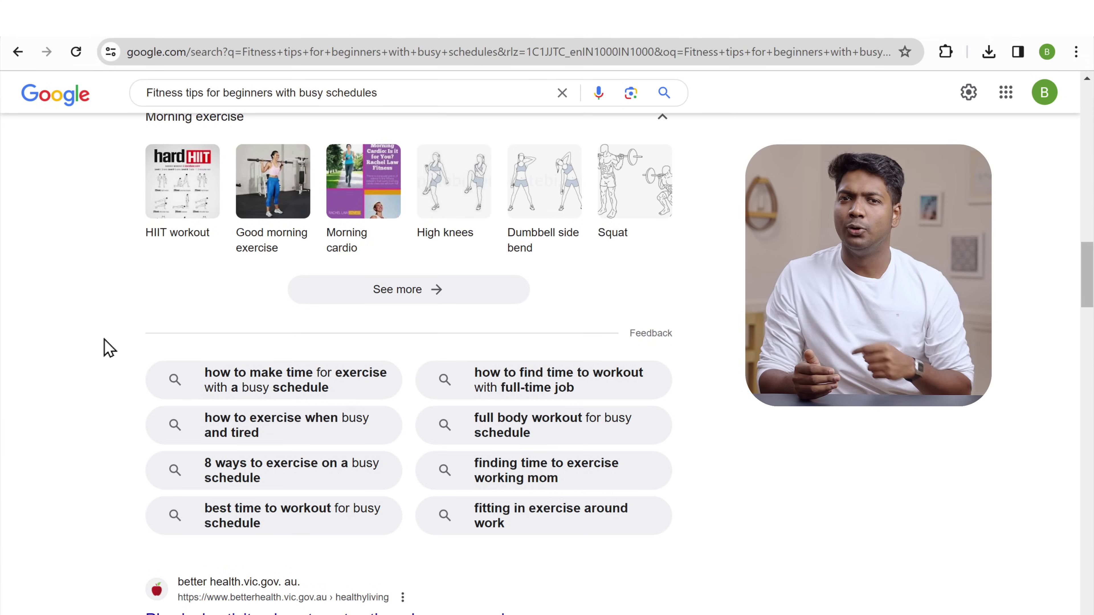
pyautogui.moveTo(107, 347); pyautogui.dragTo(522, 525)
pyautogui.rightClick(522, 525)
# Step: Copy the related searches, then sign in to Google Ads and reach the Keyword Planner home
pyautogui.click(573, 360)
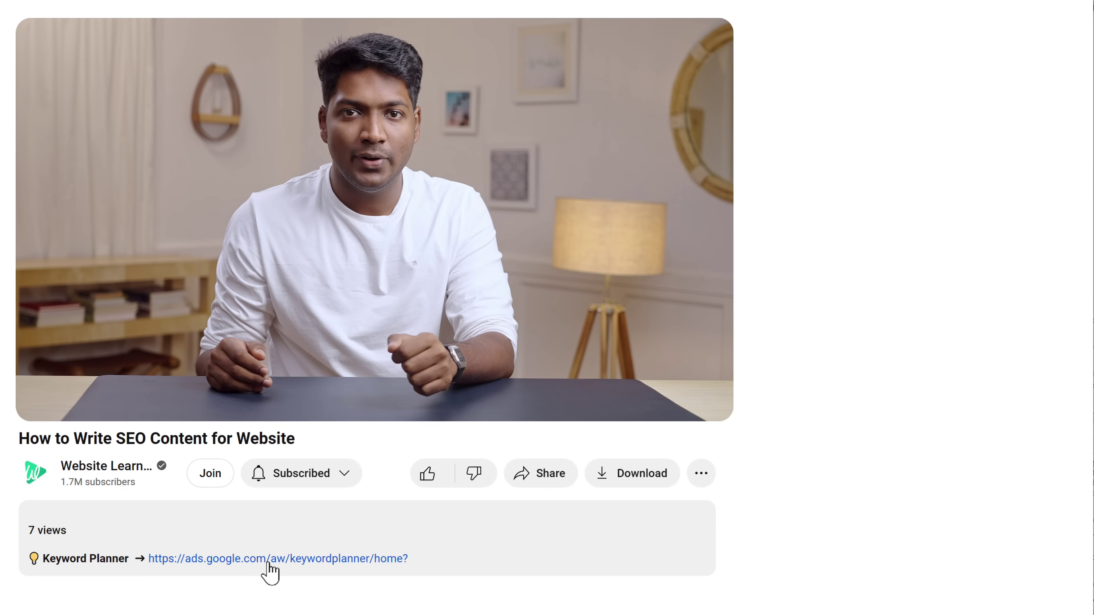
pyautogui.click(270, 560)
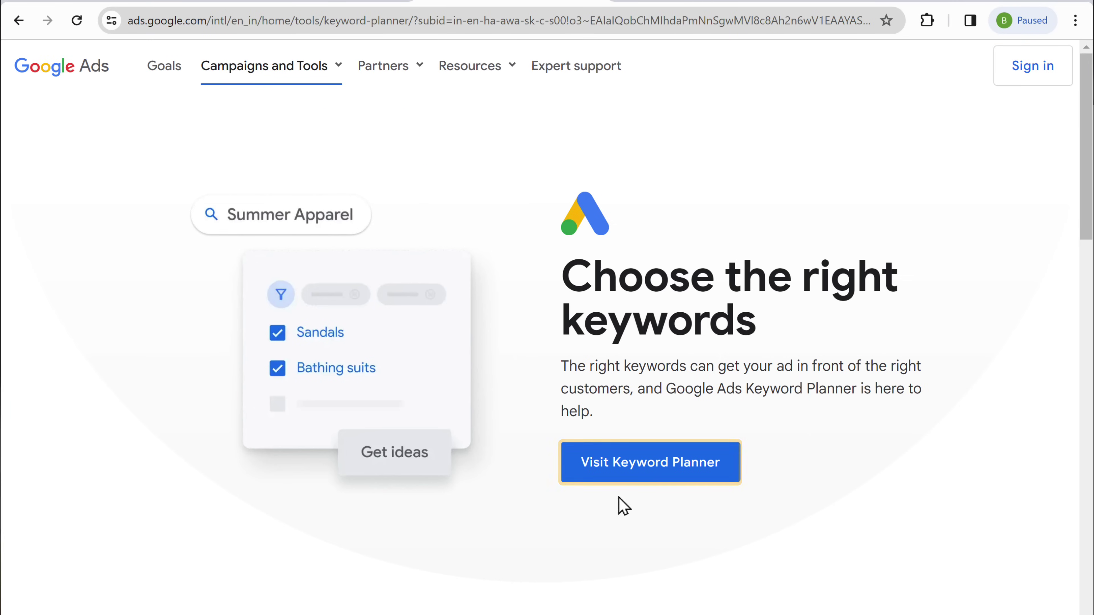
pyautogui.click(649, 475)
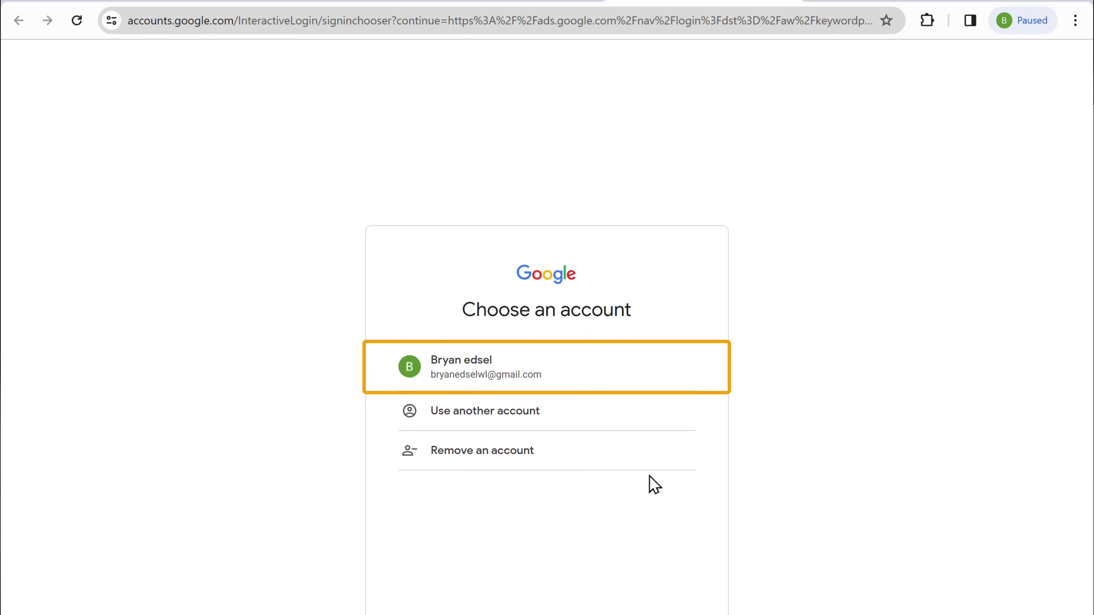
pyautogui.click(501, 382)
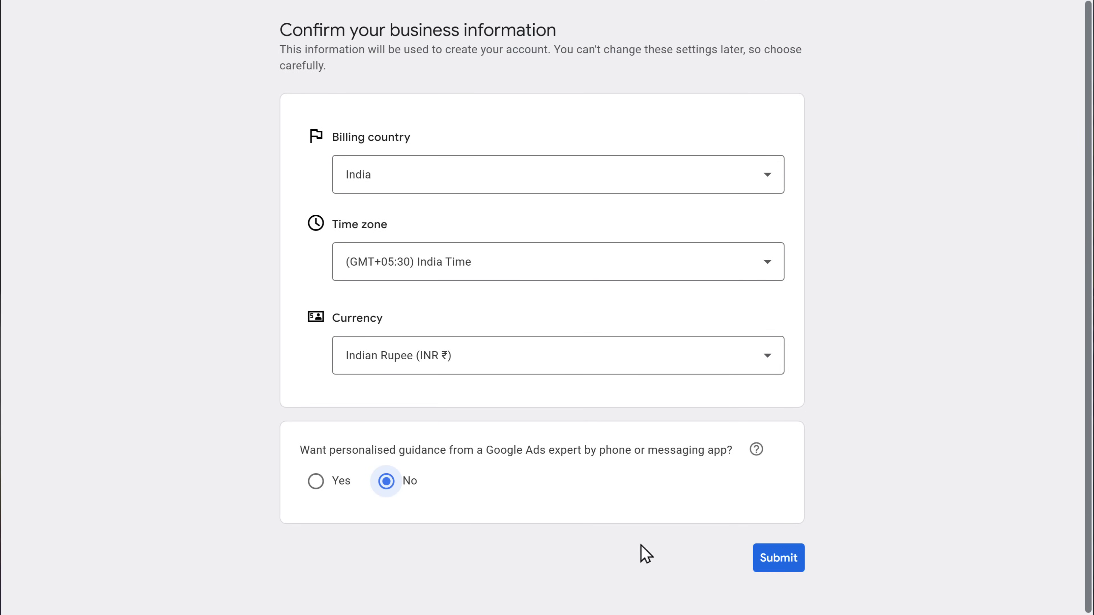
pyautogui.click(776, 565)
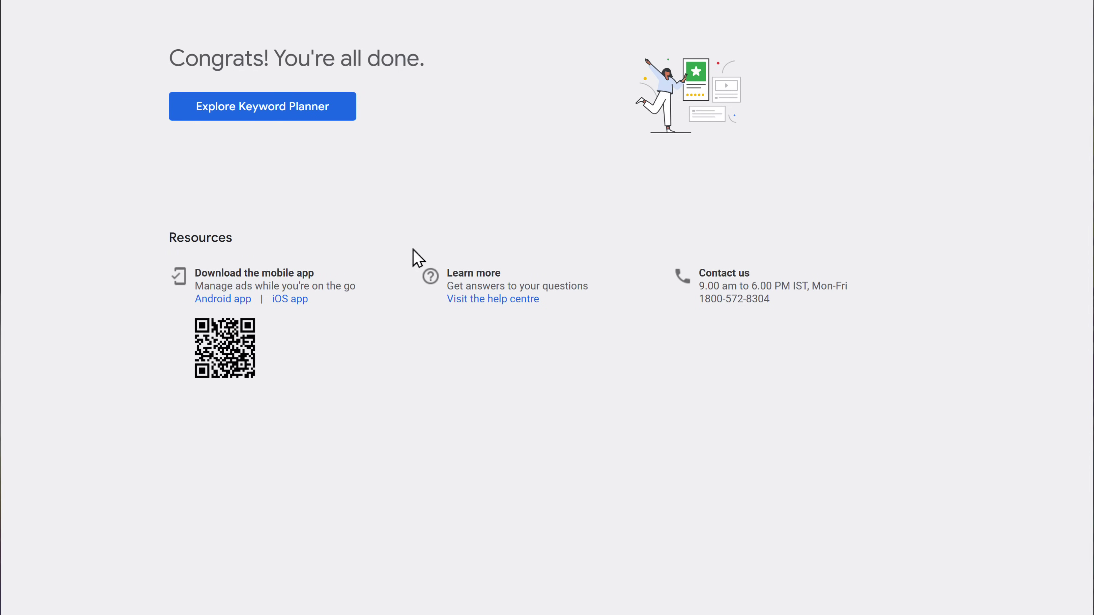
pyautogui.click(259, 113)
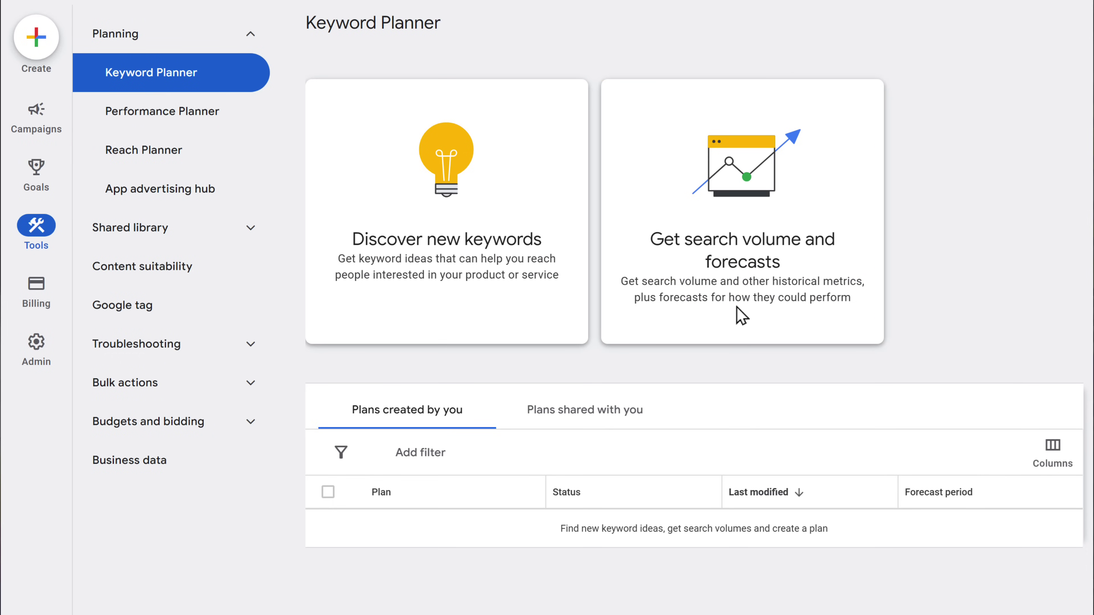
# Step: Paste the eight copied keywords into Get search volume and forecasts and fetch their volumes
pyautogui.click(741, 315)
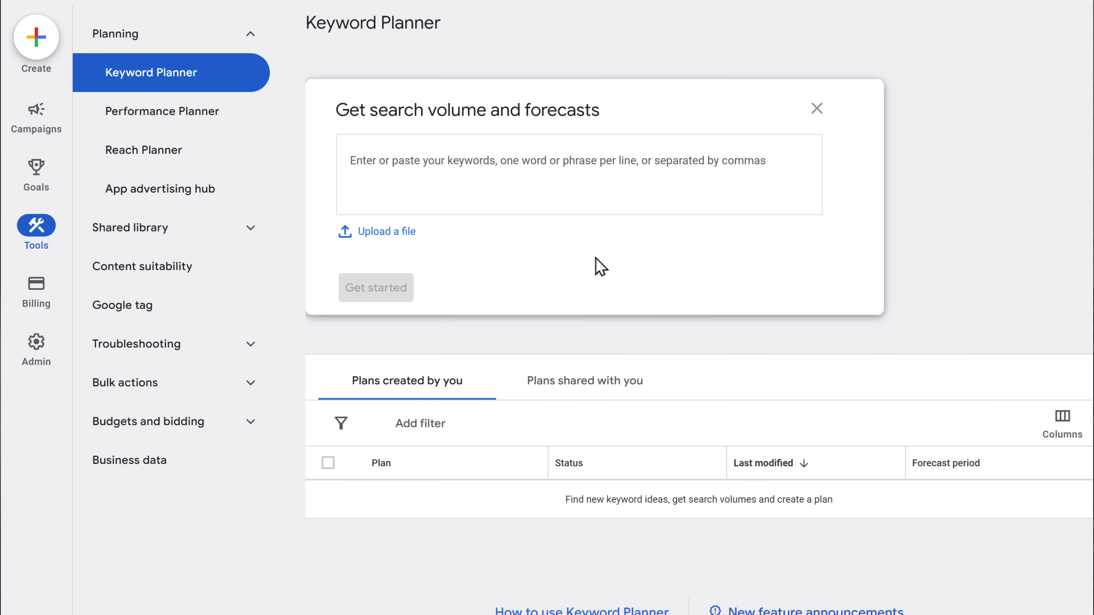
pyautogui.rightClick(357, 166)
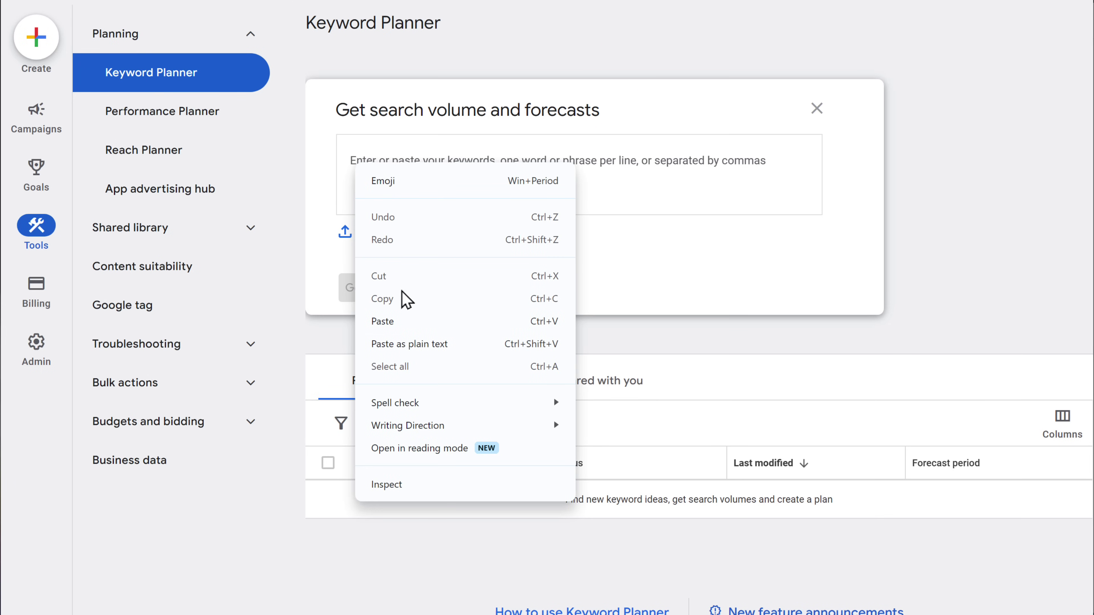
pyautogui.click(413, 326)
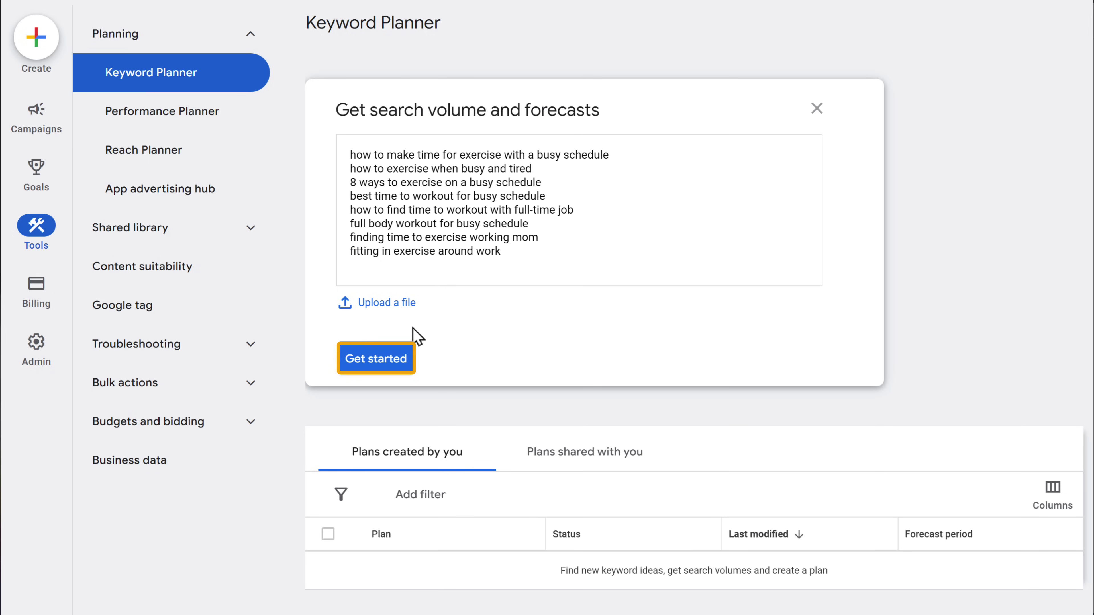
pyautogui.click(375, 370)
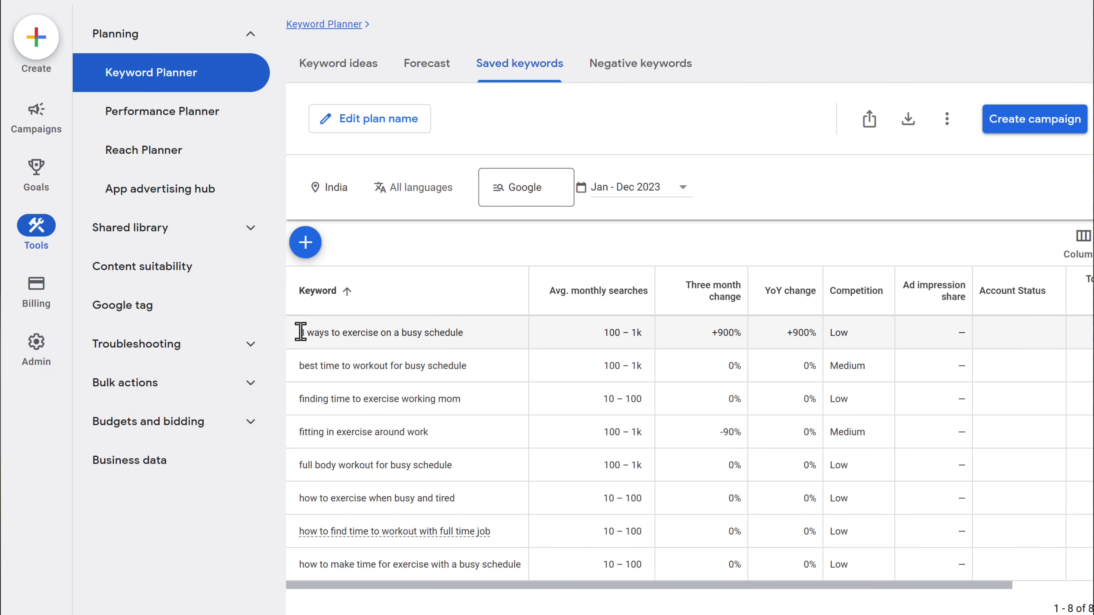
# Step: Copy the keyword '8 ways to exercise on a busy schedule' from the Saved keywords table
pyautogui.moveTo(448, 330); pyautogui.dragTo(471, 332)
pyautogui.rightClick(470, 331)
pyautogui.click(528, 352)
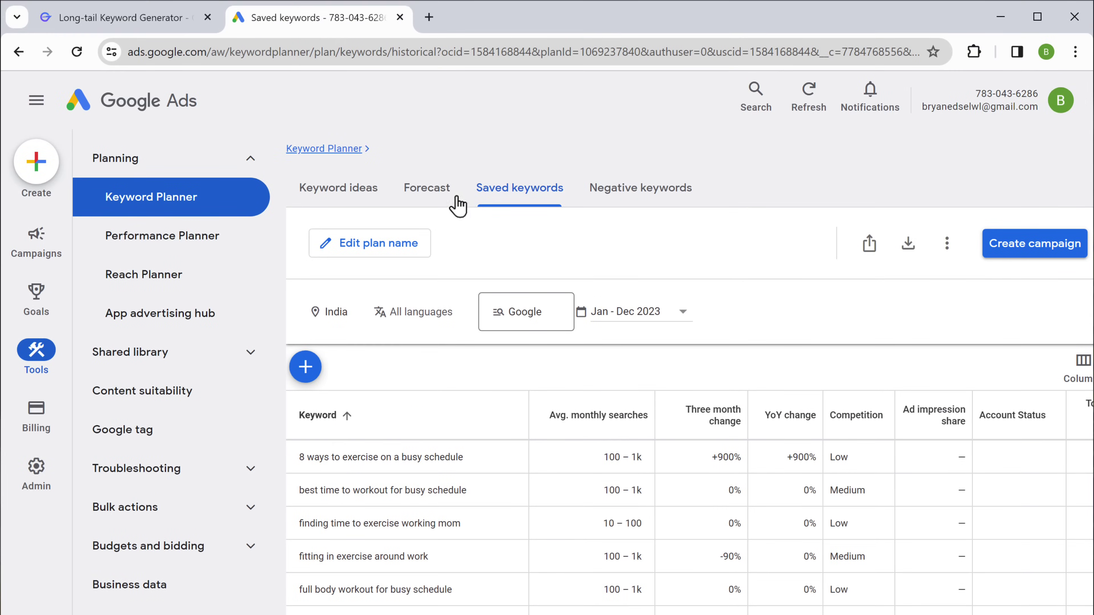
# Step: Search Google in a new tab for '8 ways to exercise on a busy schedule'
pyautogui.click(428, 19)
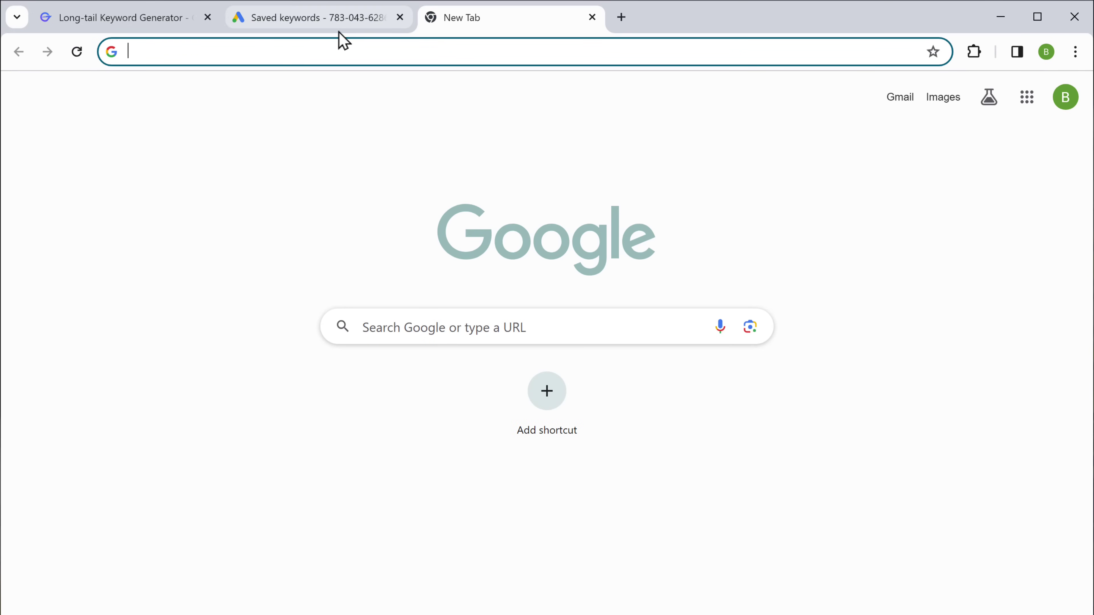
pyautogui.rightClick(153, 52)
pyautogui.click(226, 186)
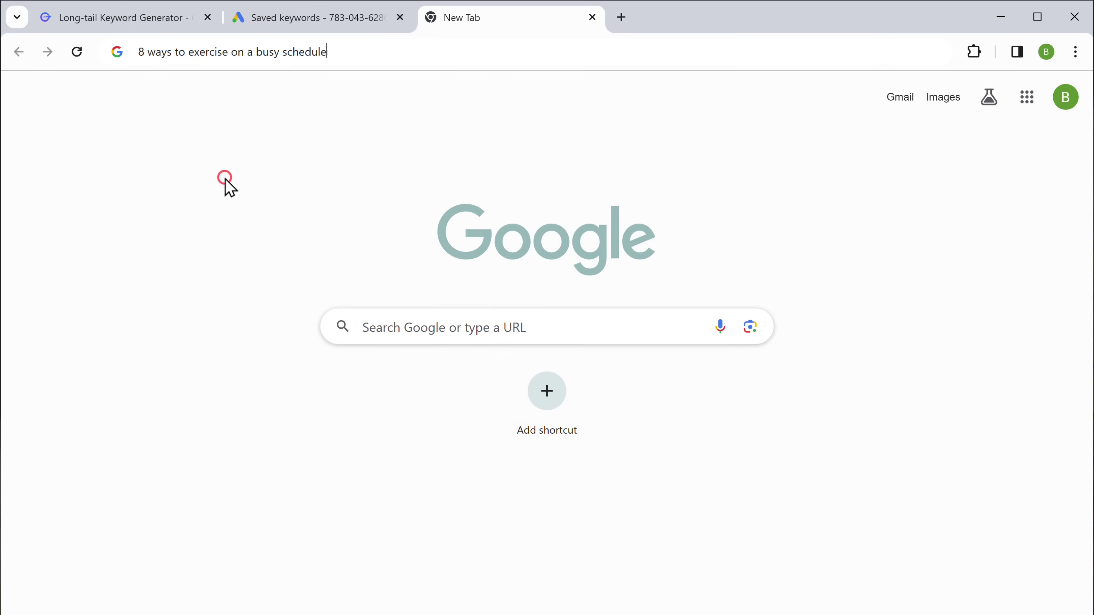
pyautogui.press('Return')
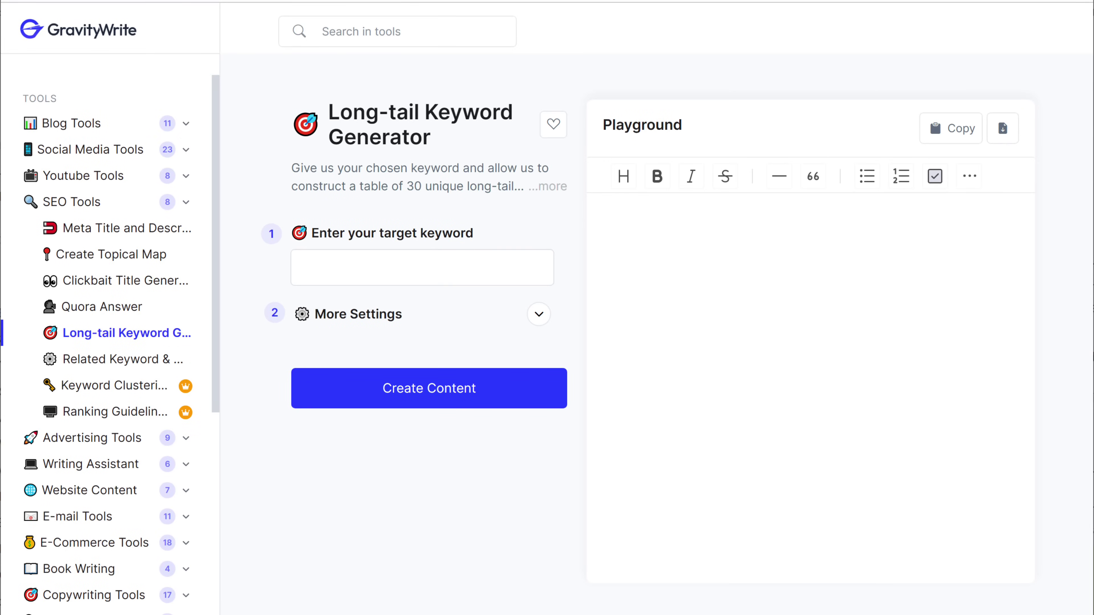
# Step: Open SEO Optimized Blog Package and paste '8 ways to exercise on a busy schedule' as the topic
pyautogui.scroll(-15, 108, 344)
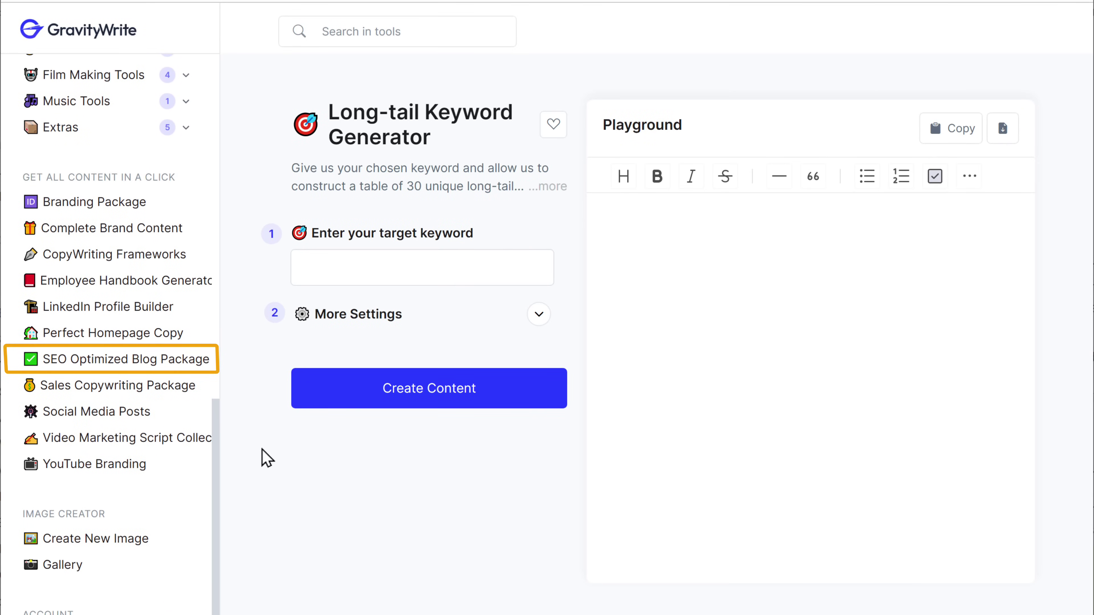
pyautogui.click(105, 367)
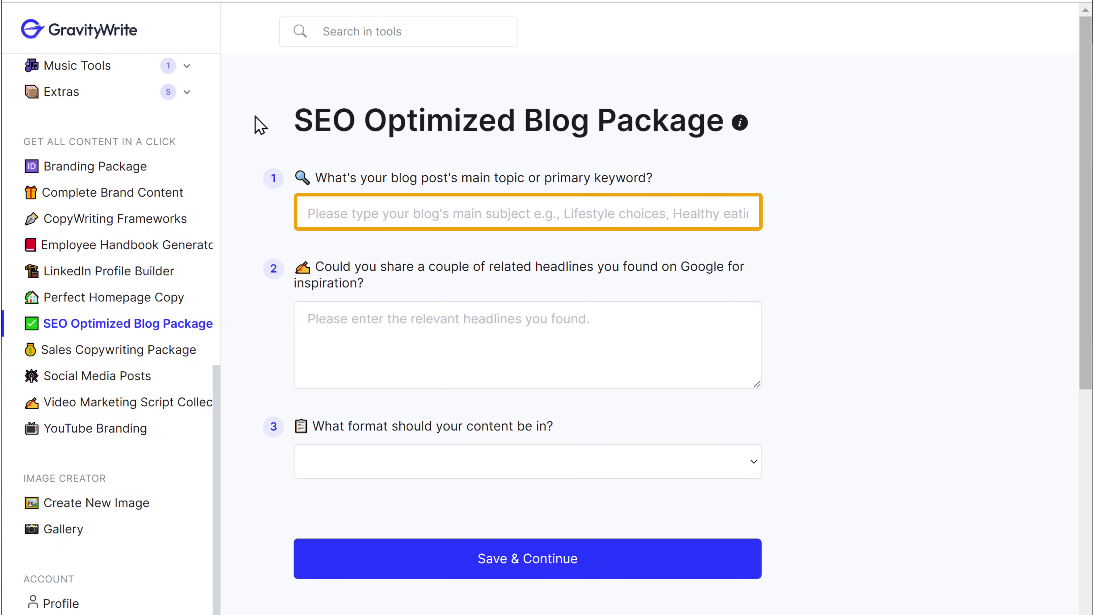
pyautogui.rightClick(324, 213)
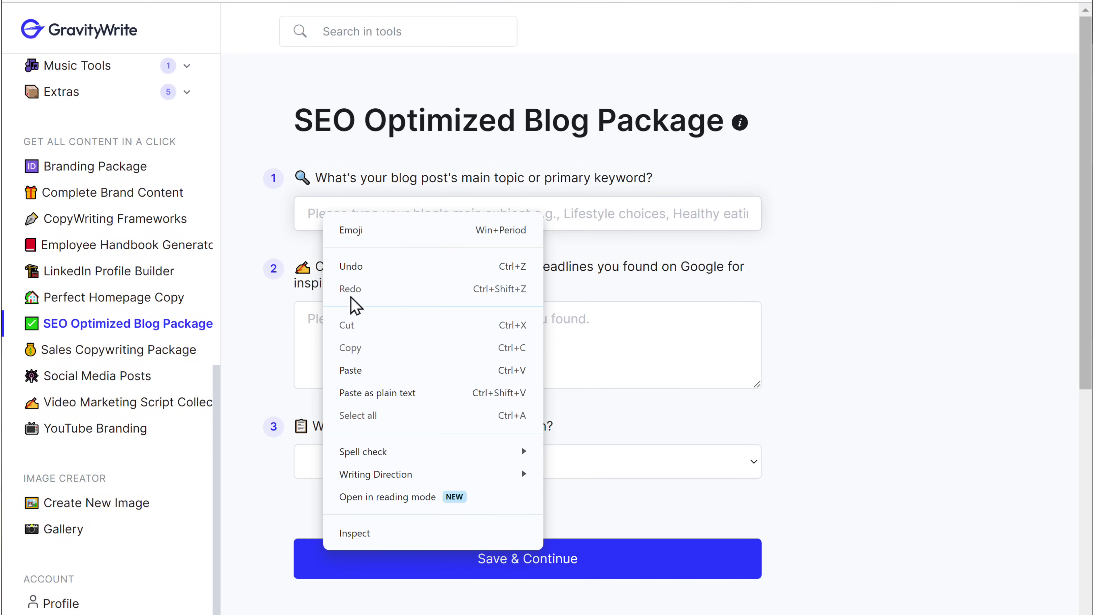
pyautogui.click(373, 370)
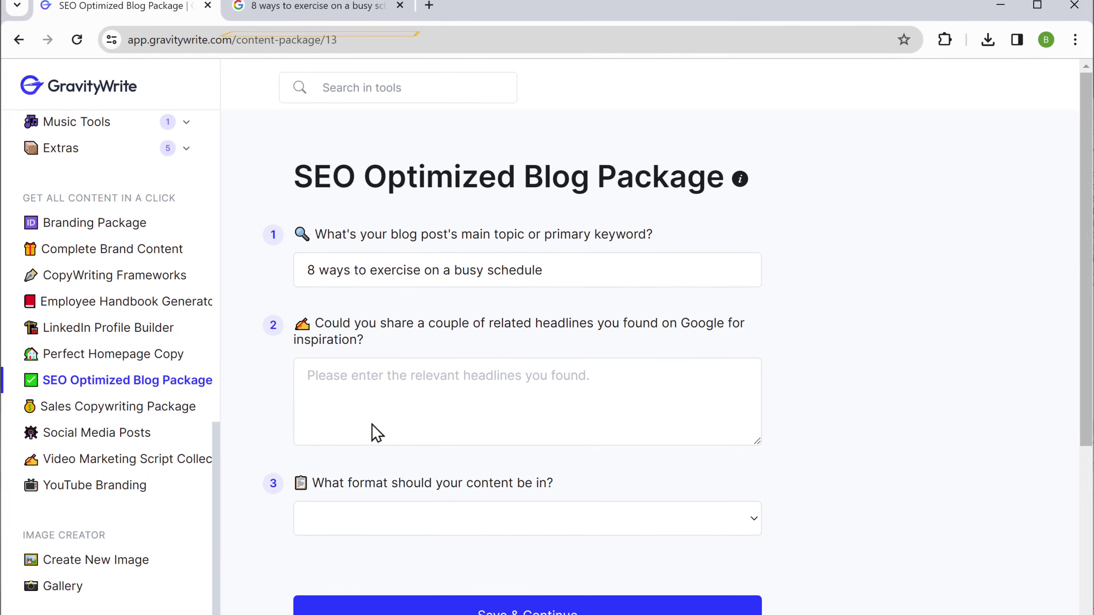
# Step: Copy four Google result headlines and paste them into the inspiration headlines field
pyautogui.click(319, 20)
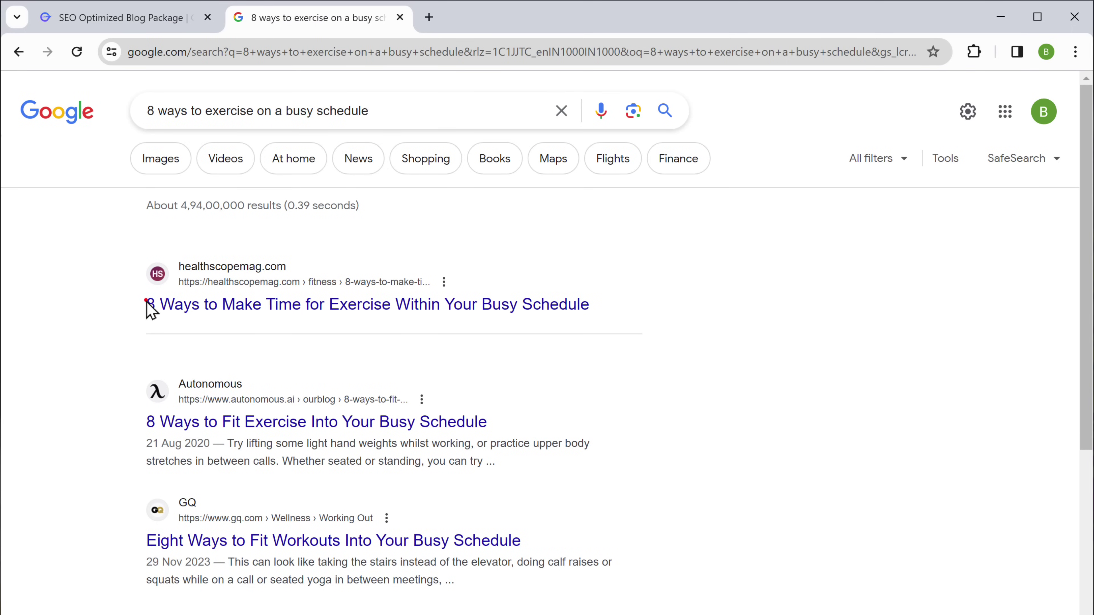
pyautogui.rightClick(594, 311)
pyautogui.click(647, 326)
pyautogui.click(118, 18)
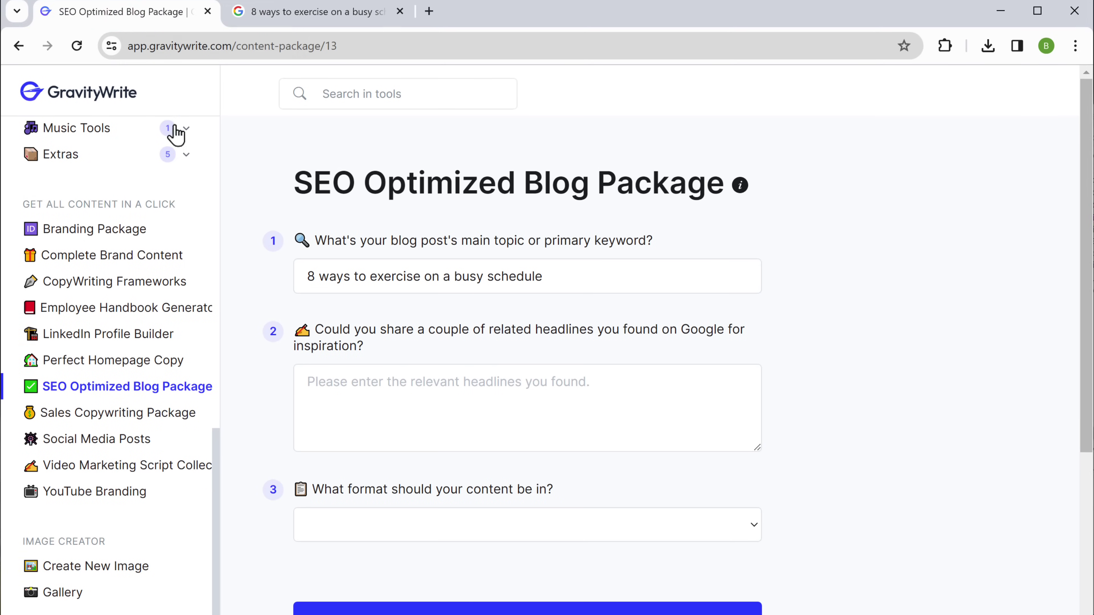
pyautogui.rightClick(309, 386)
pyautogui.click(349, 471)
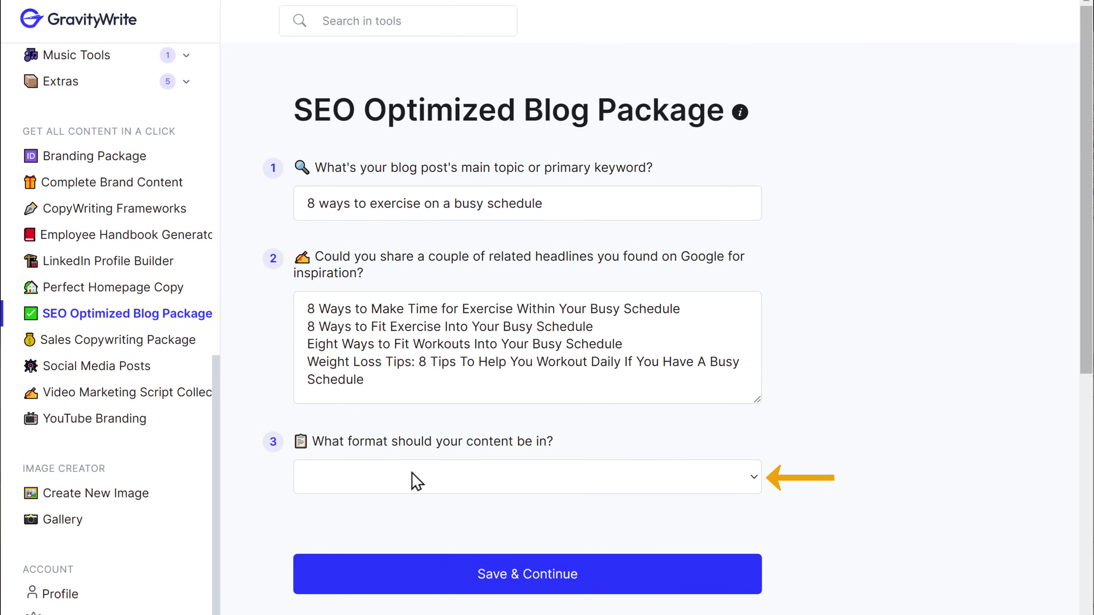
pyautogui.click(515, 485)
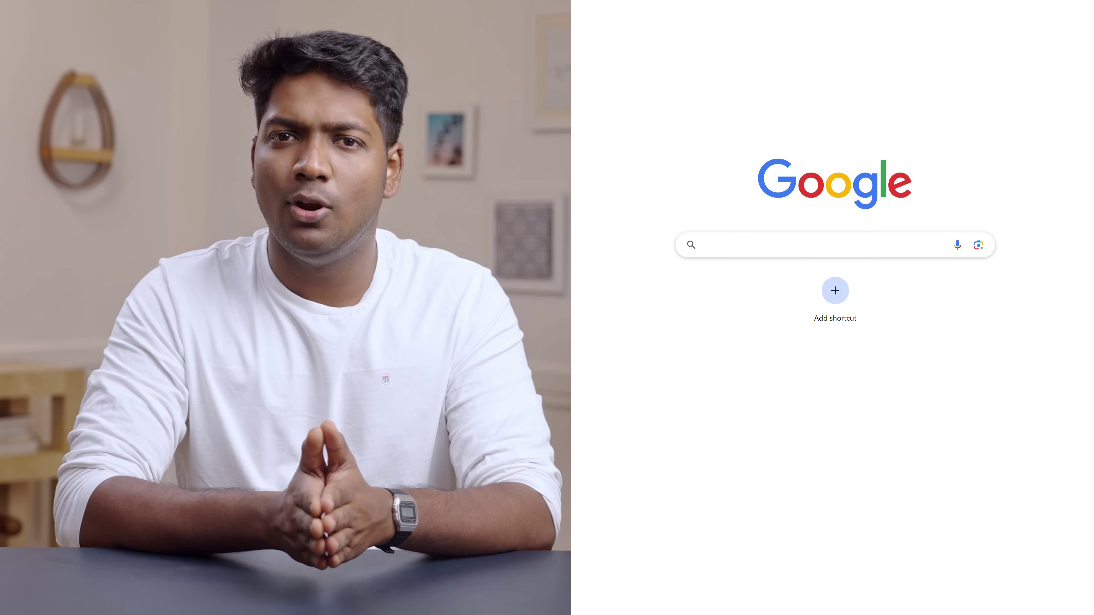
# Step: Re-run the '8 ways to exercise on a busy schedule' search and set the content format to List Post
pyautogui.write('8 ways to exercise on a busy schedule')
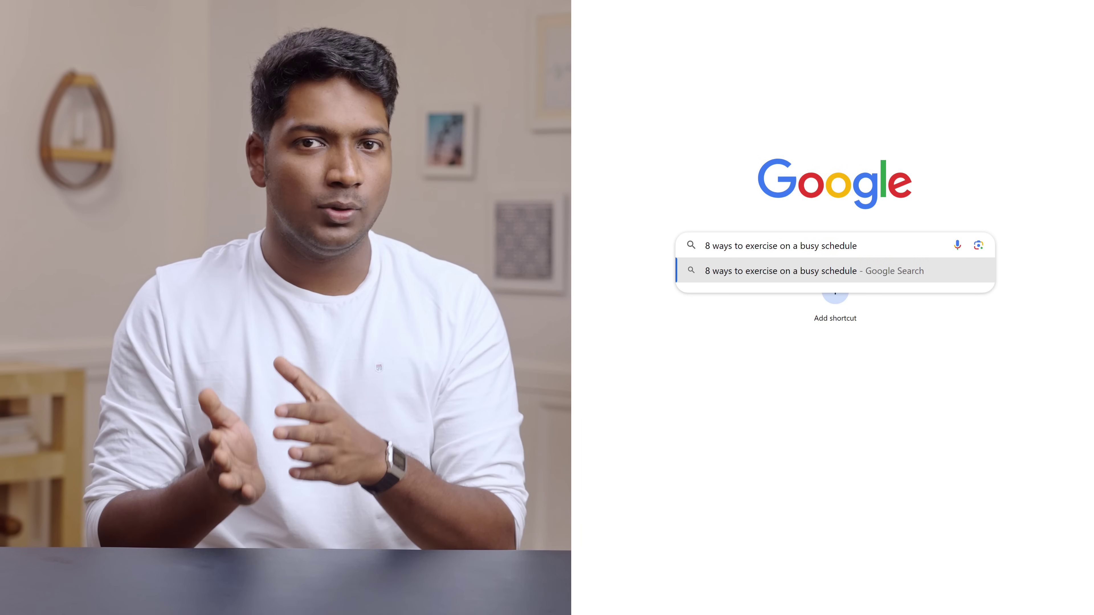
pyautogui.press('Return')
pyautogui.scroll(-6, 844, 308)
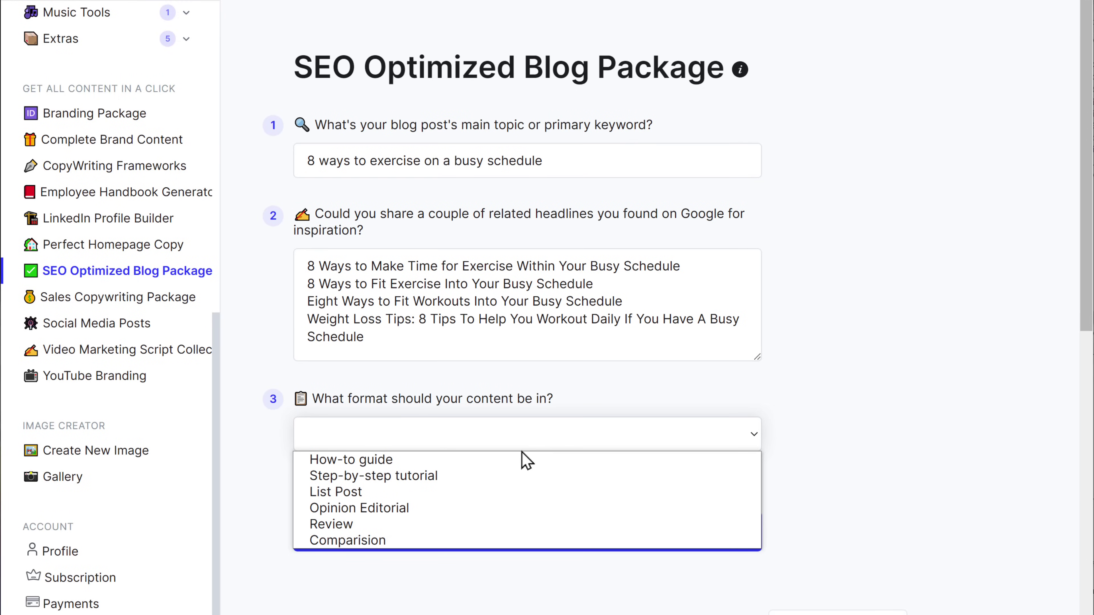
pyautogui.click(490, 489)
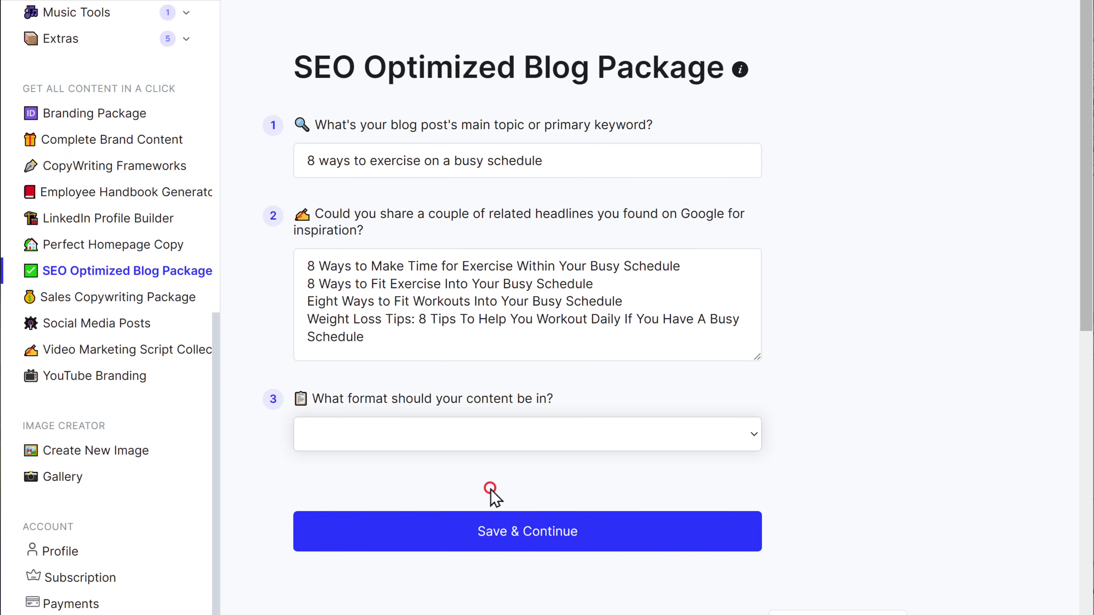
# Step: Save the blog package settings and generate ten Blog Headline ideas for the fitness keyword
pyautogui.click(515, 544)
pyautogui.scroll(-10, 586, 302)
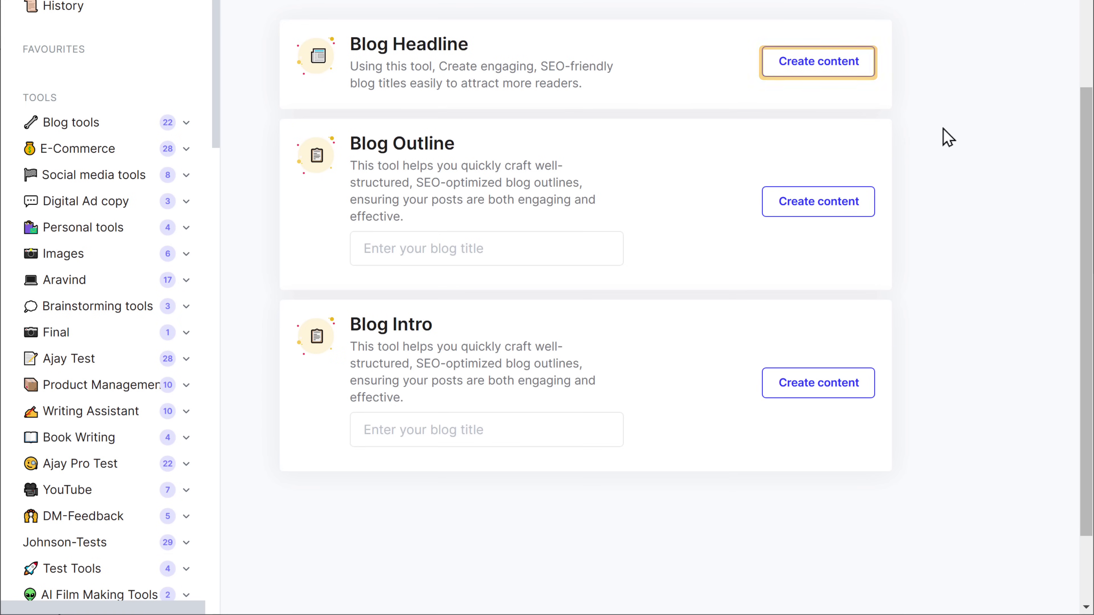
pyautogui.click(826, 73)
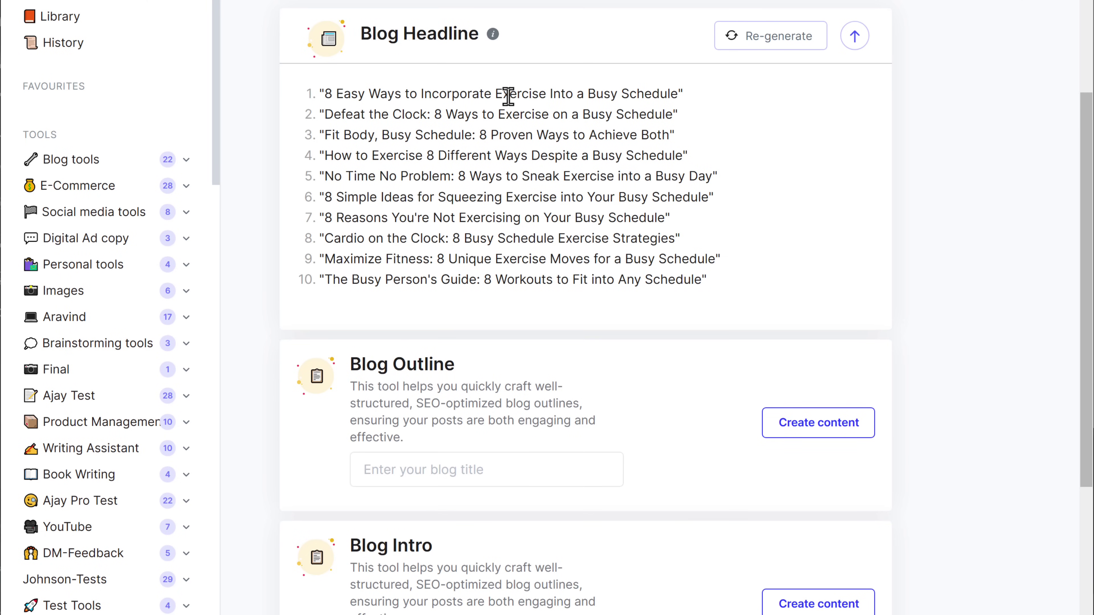
# Step: Paste the headline '8 Easy Ways to Incorporate Exercise Into a Busy Schedule' as the Blog Outline title and generate the outline
pyautogui.rightClick(677, 93)
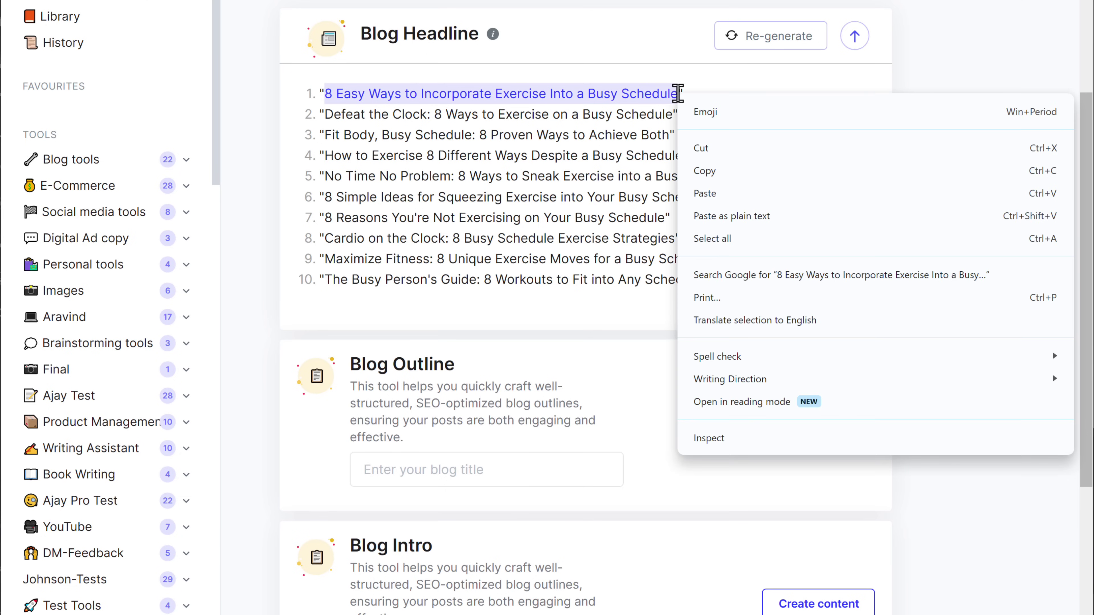
pyautogui.click(711, 170)
pyautogui.rightClick(370, 470)
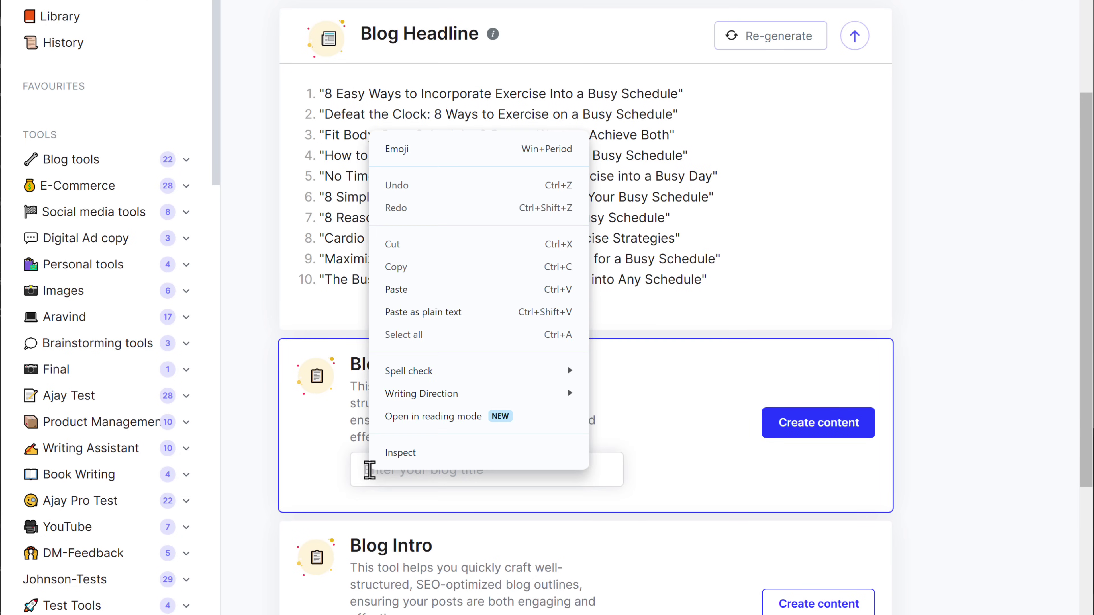
pyautogui.click(467, 291)
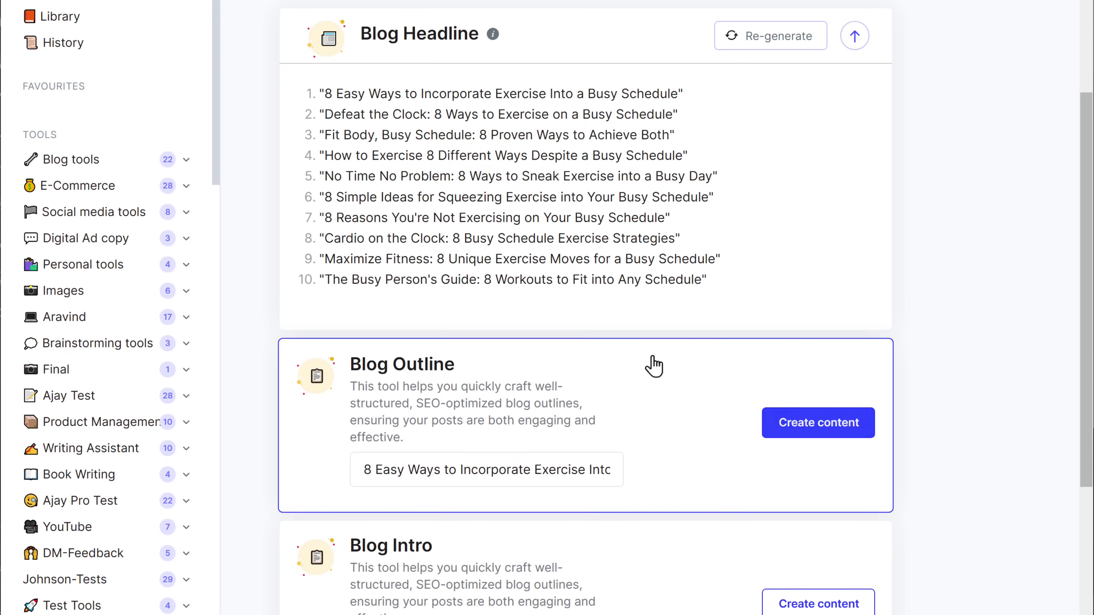
pyautogui.click(819, 432)
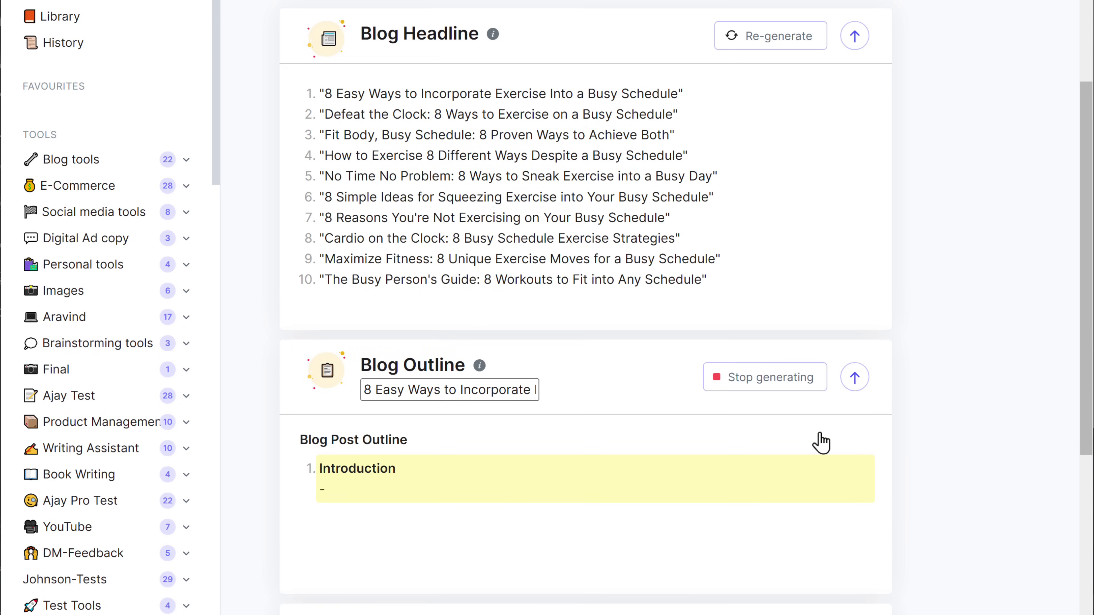